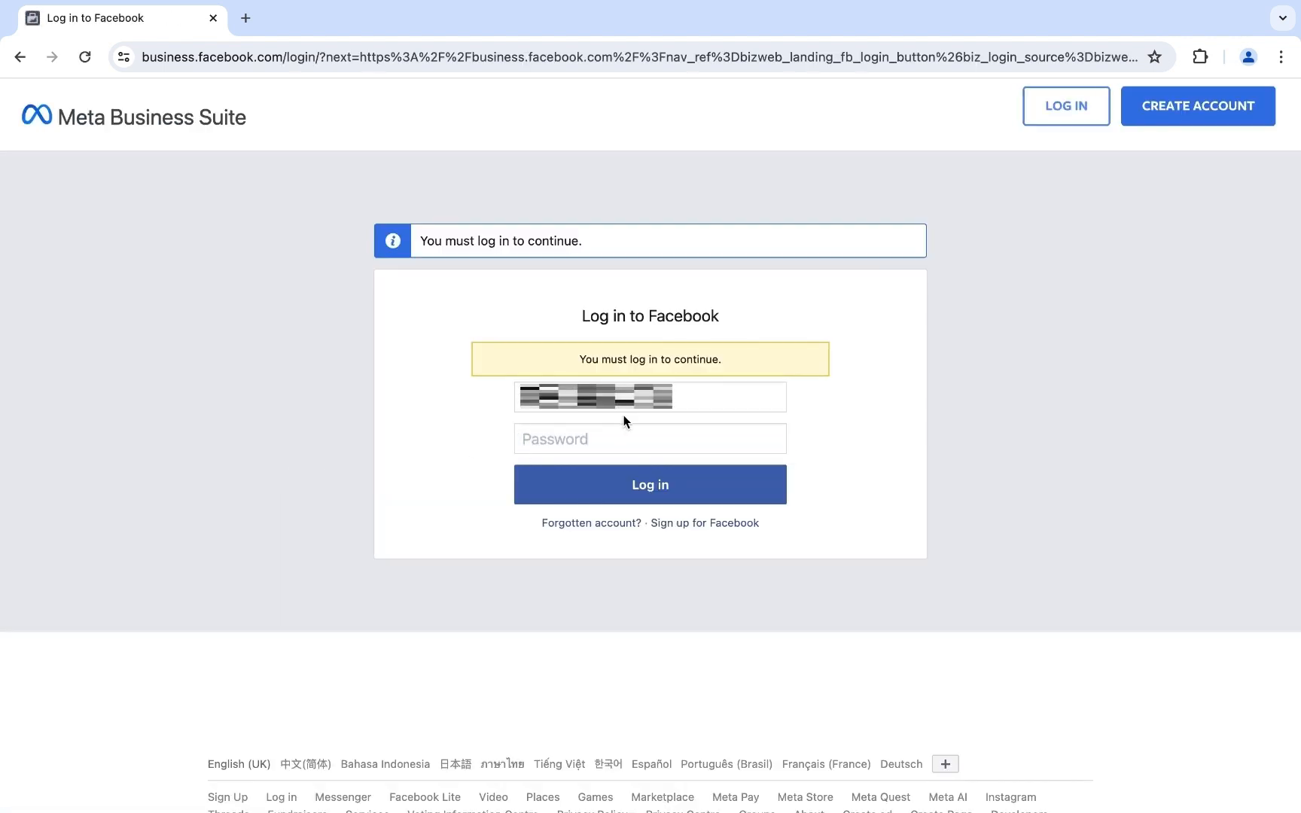
Step: Log in with Facebook and list the business portfolios, including Blueberry Candy
click(610, 432)
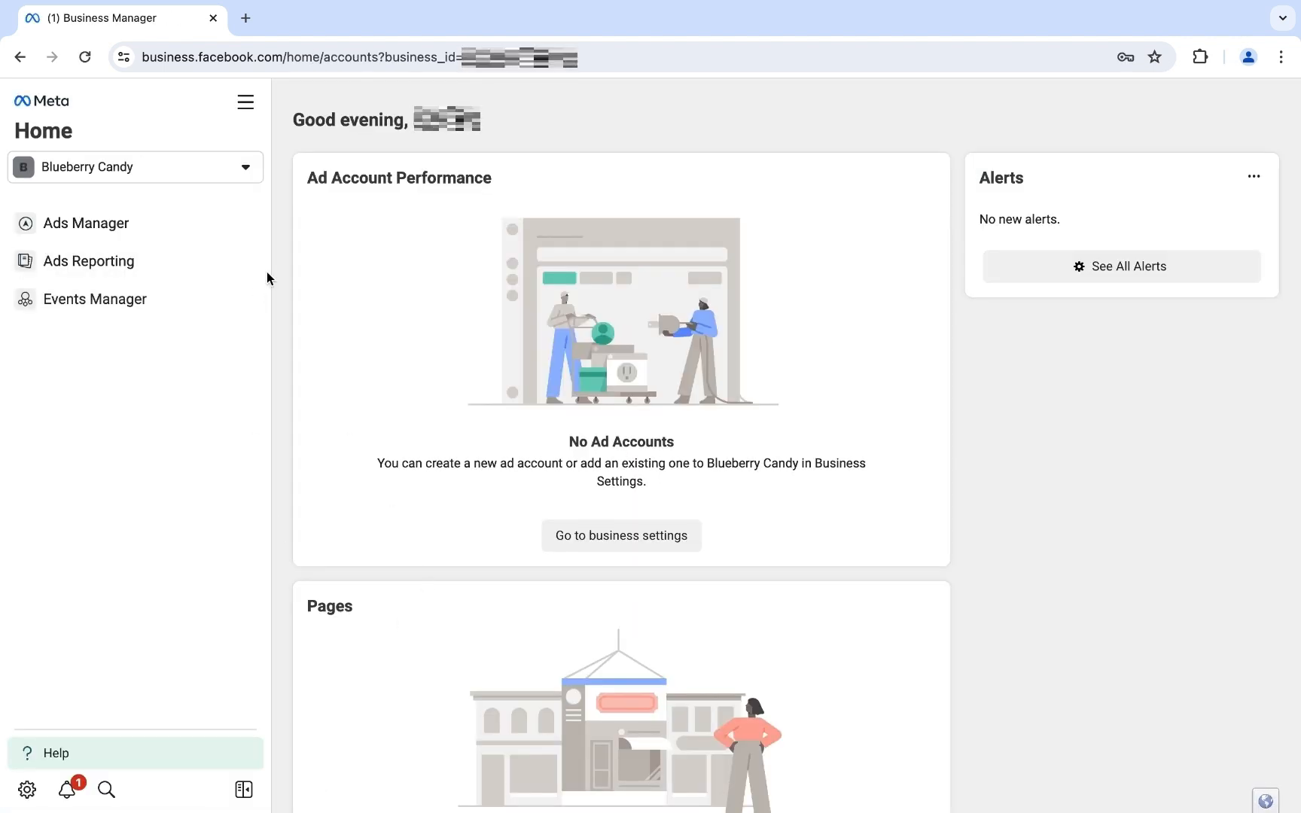
click(244, 173)
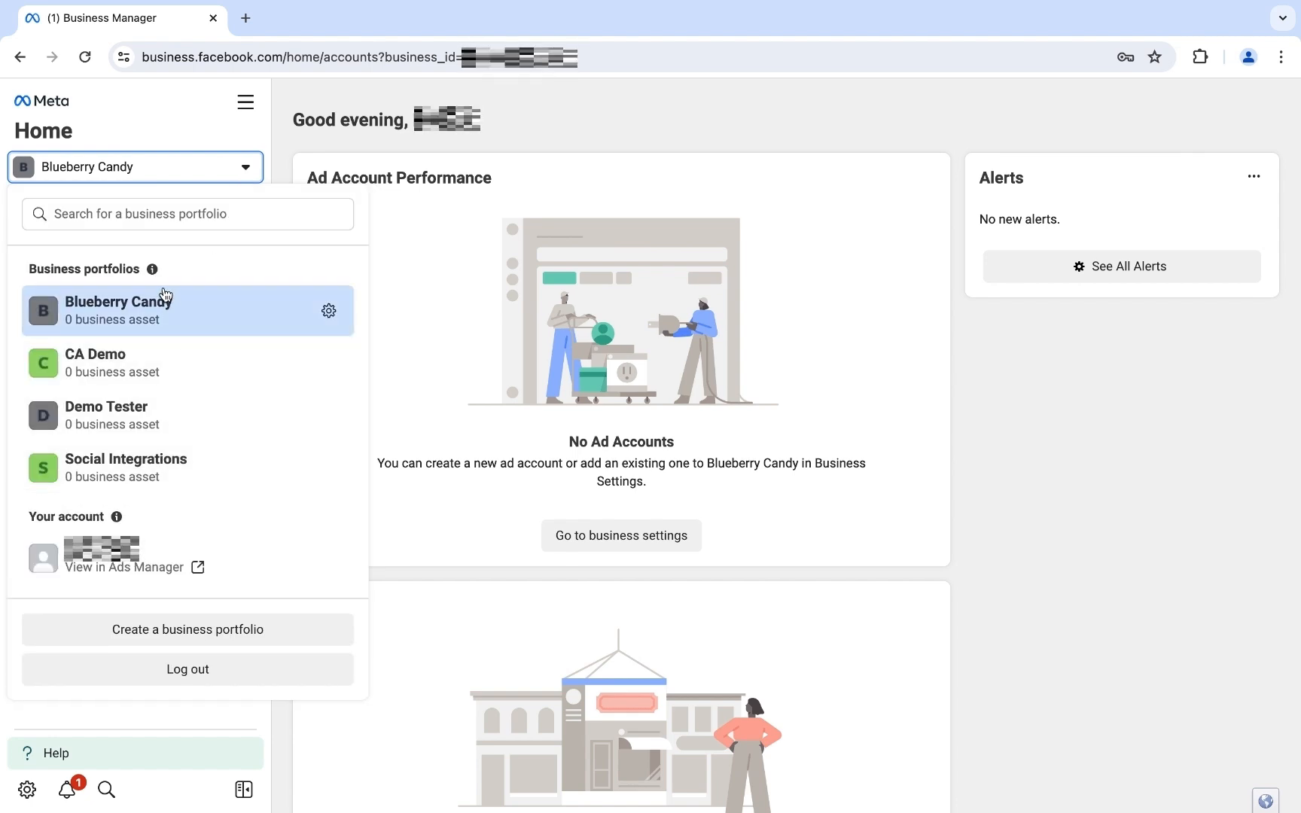
mouse_move(154, 274)
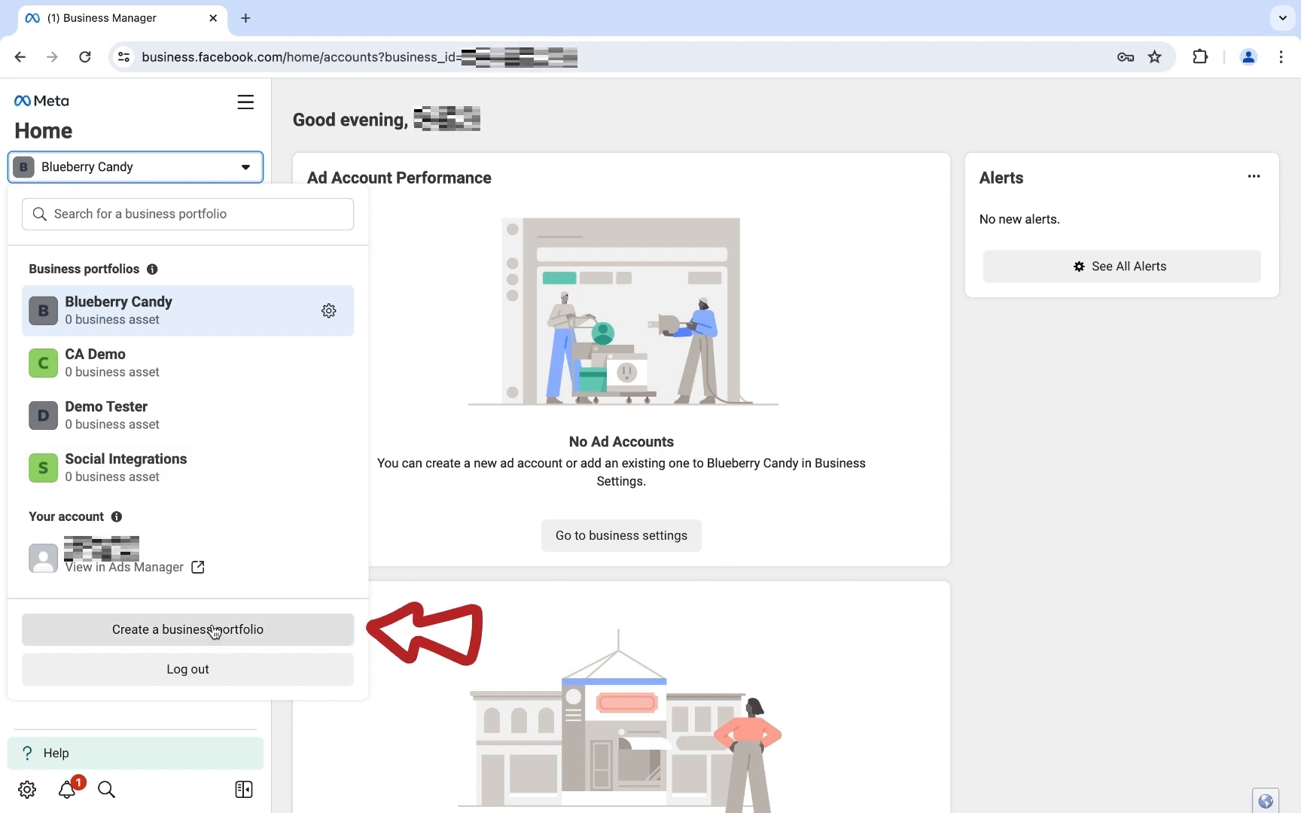
Step: Create business portfolio WA Demo1, filling in the admin's first name, last name and business email
click(215, 631)
click(451, 325)
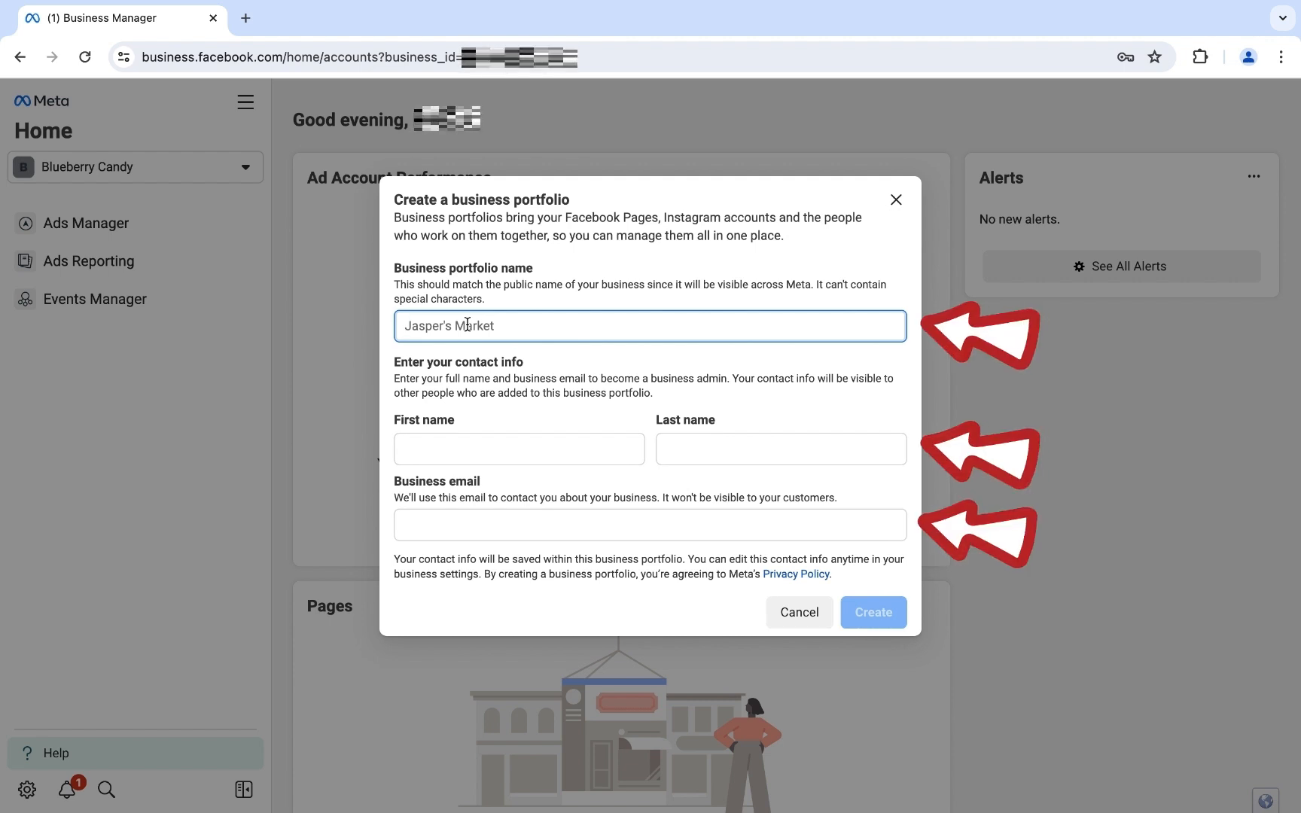
text(WA Demo1)
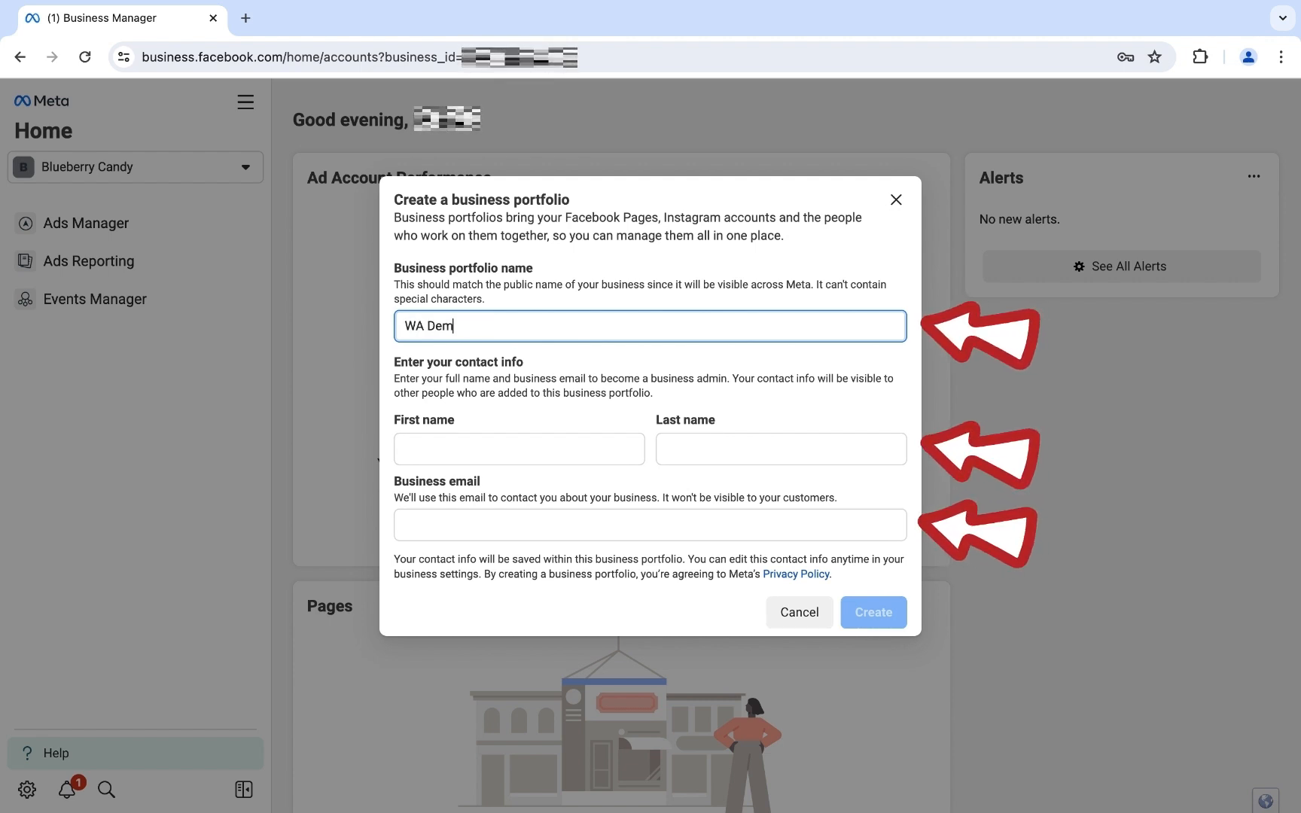
click(441, 450)
text(WA)
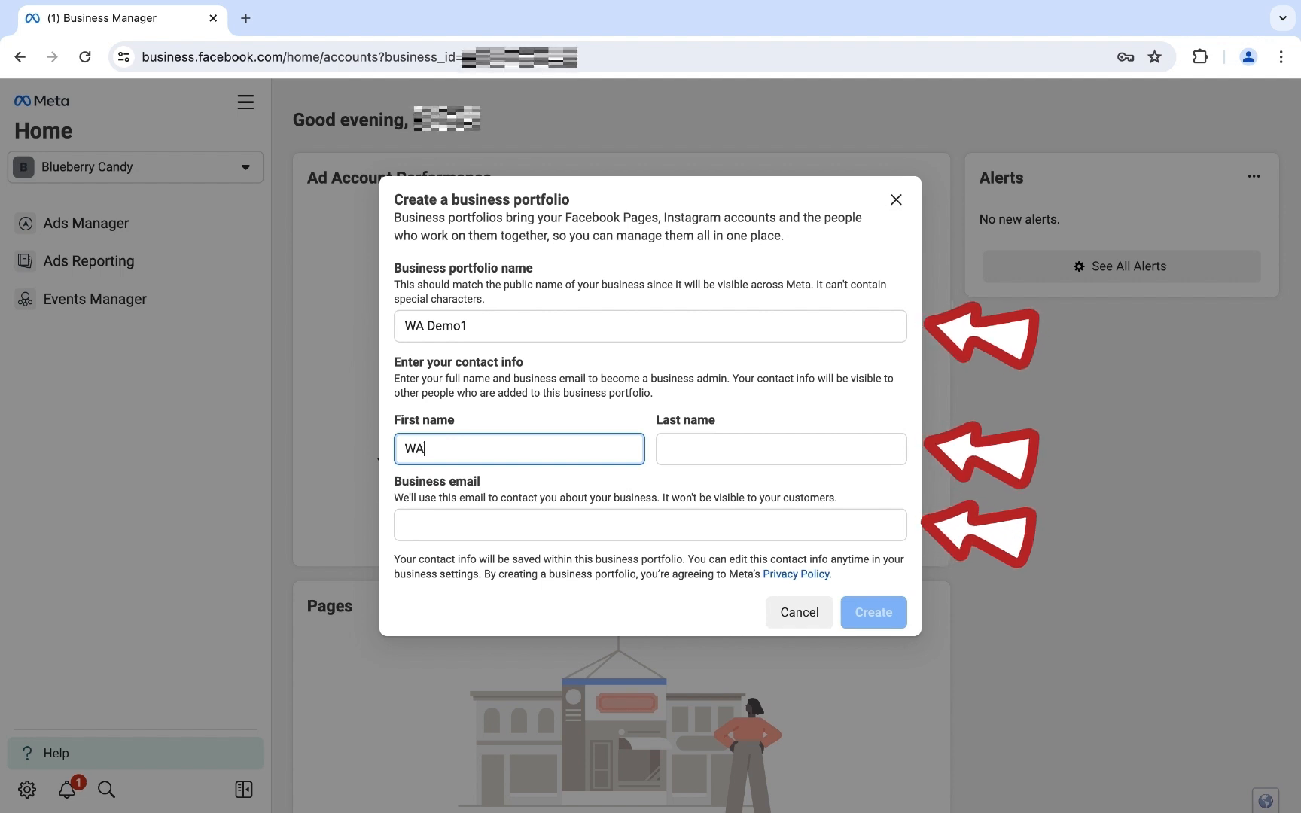
click(673, 450)
text(Demo1)
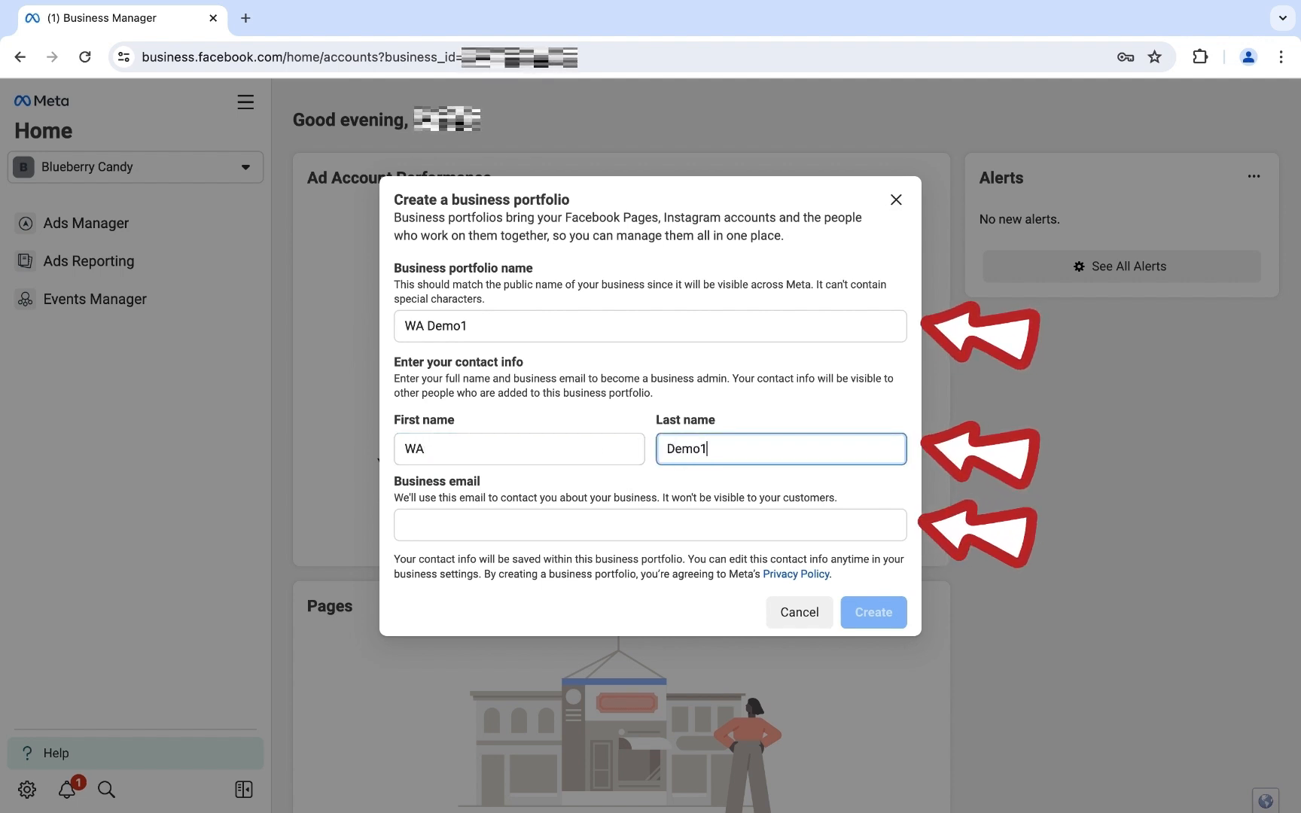
click(615, 522)
text(......)
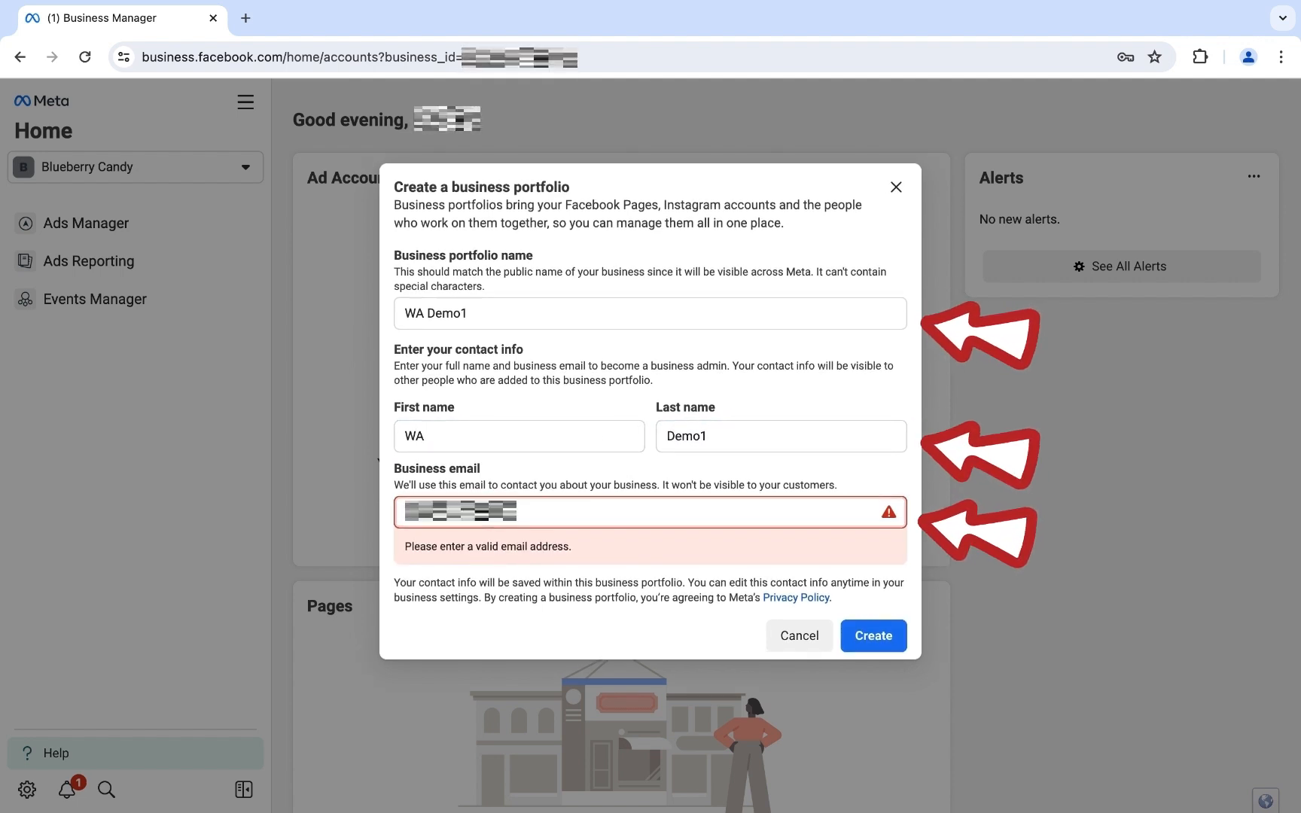
click(878, 612)
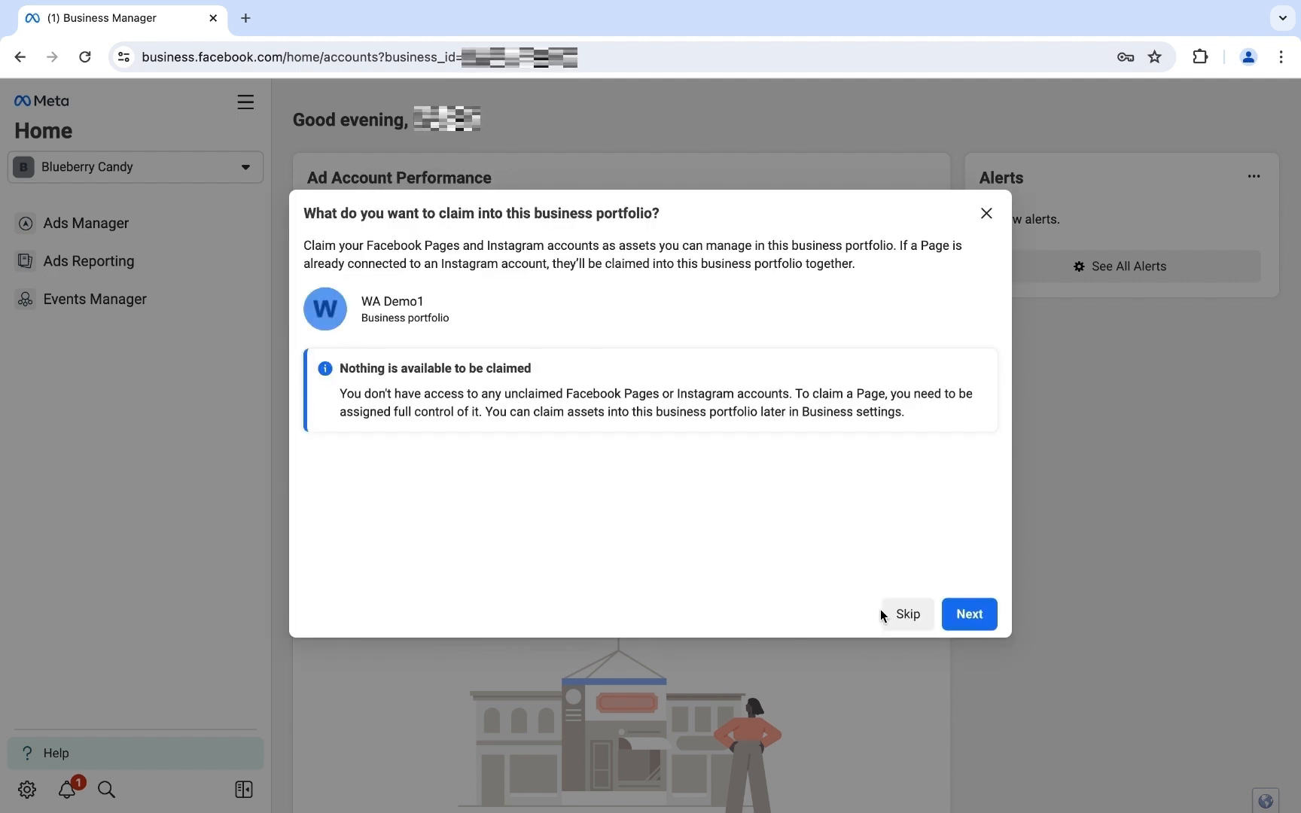
Step: Finish the WA Demo1 setup steps and verify it is listed as a fifth portfolio
click(959, 617)
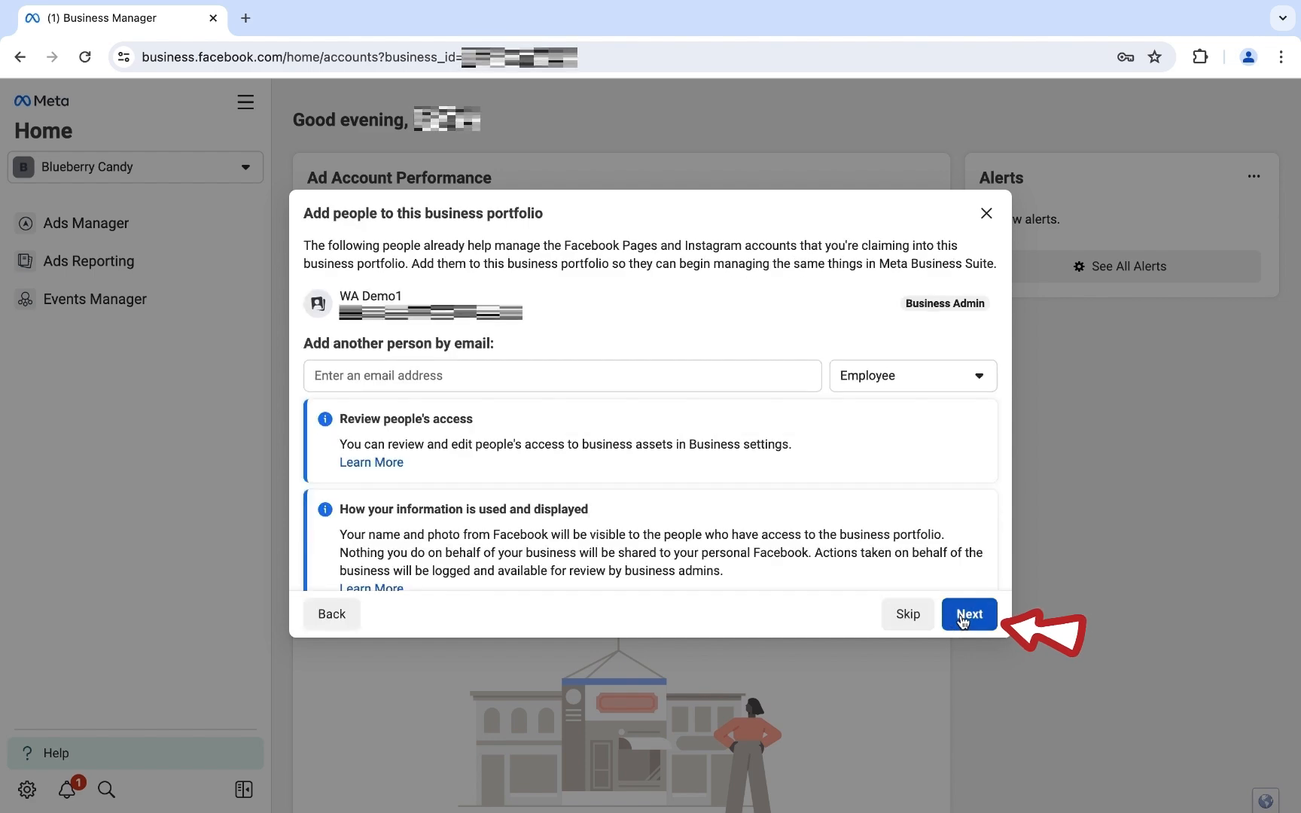
click(962, 619)
click(961, 616)
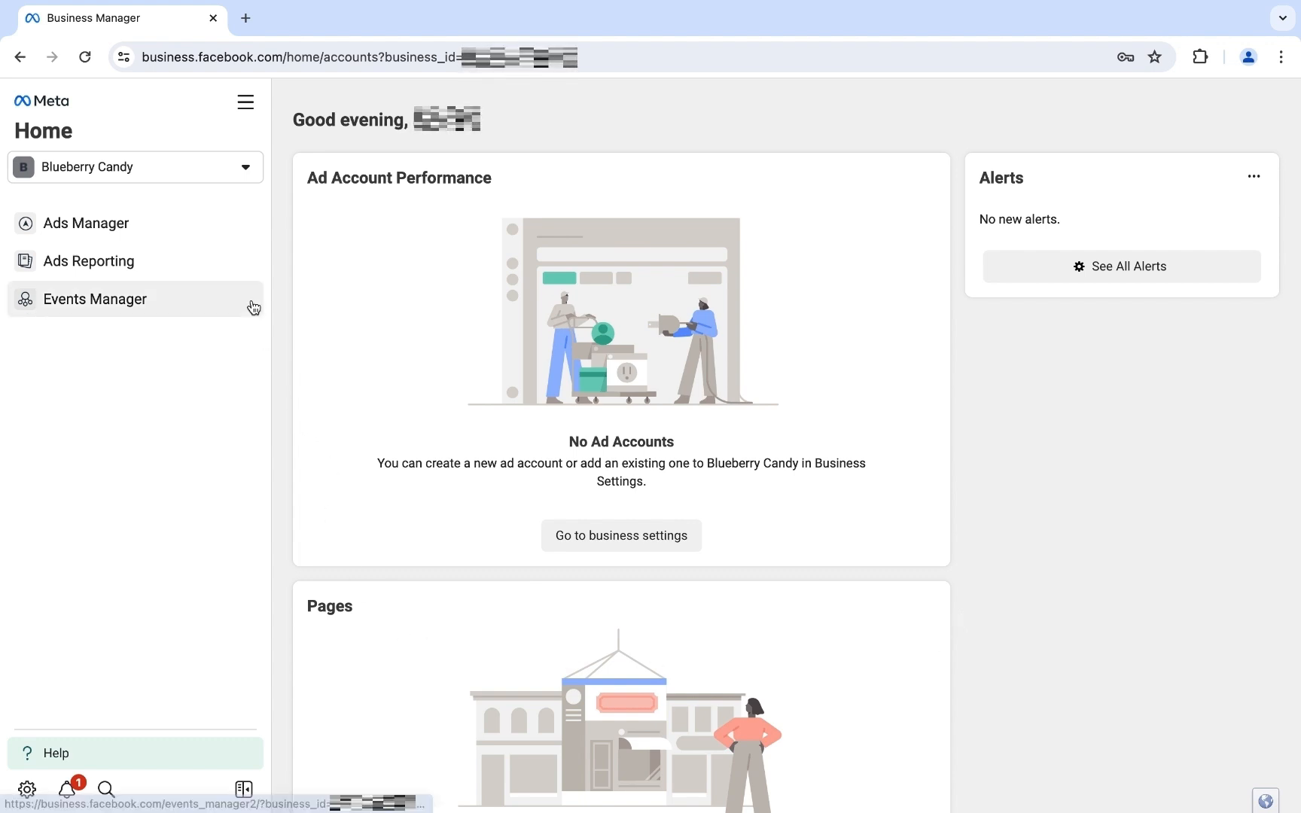
click(249, 177)
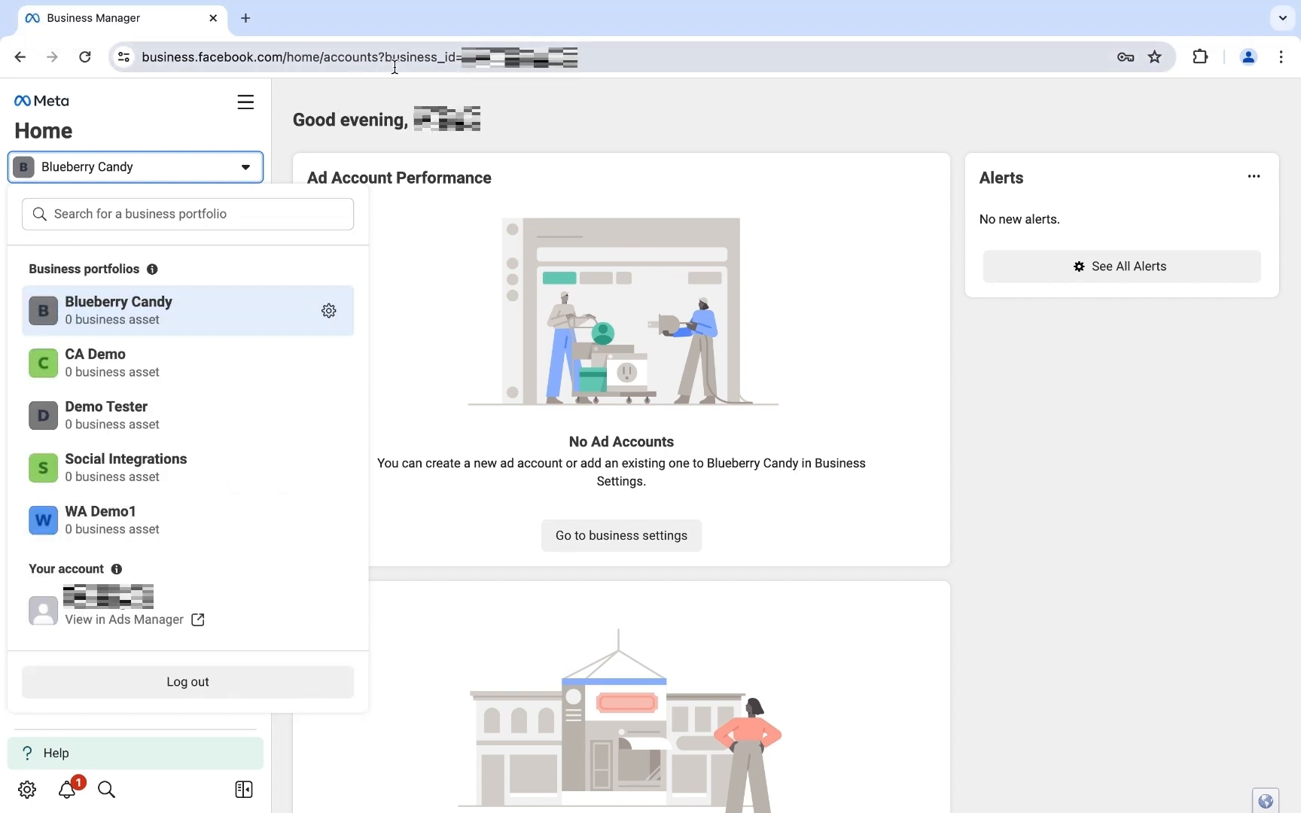
Step: Open developers.facebook.com in a new Chrome tab
click(247, 19)
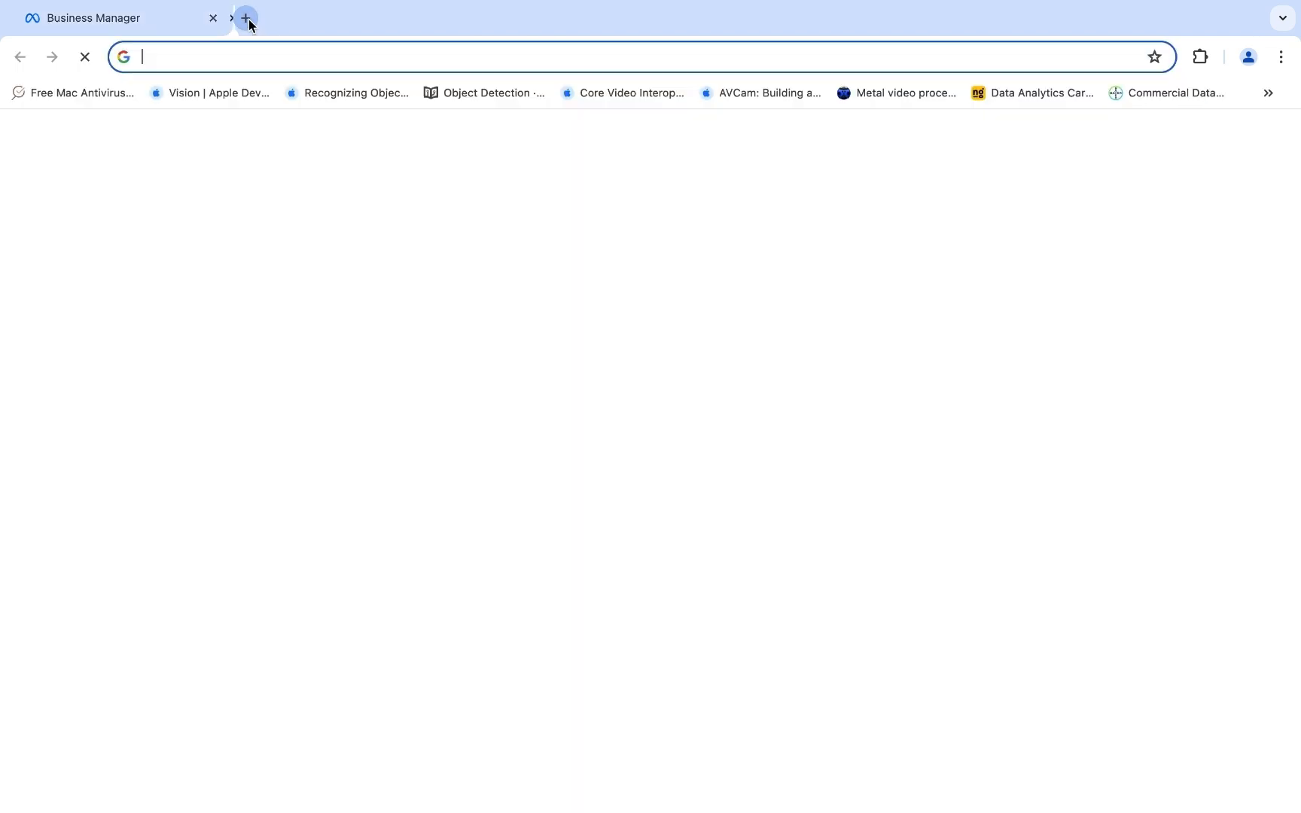
click(215, 58)
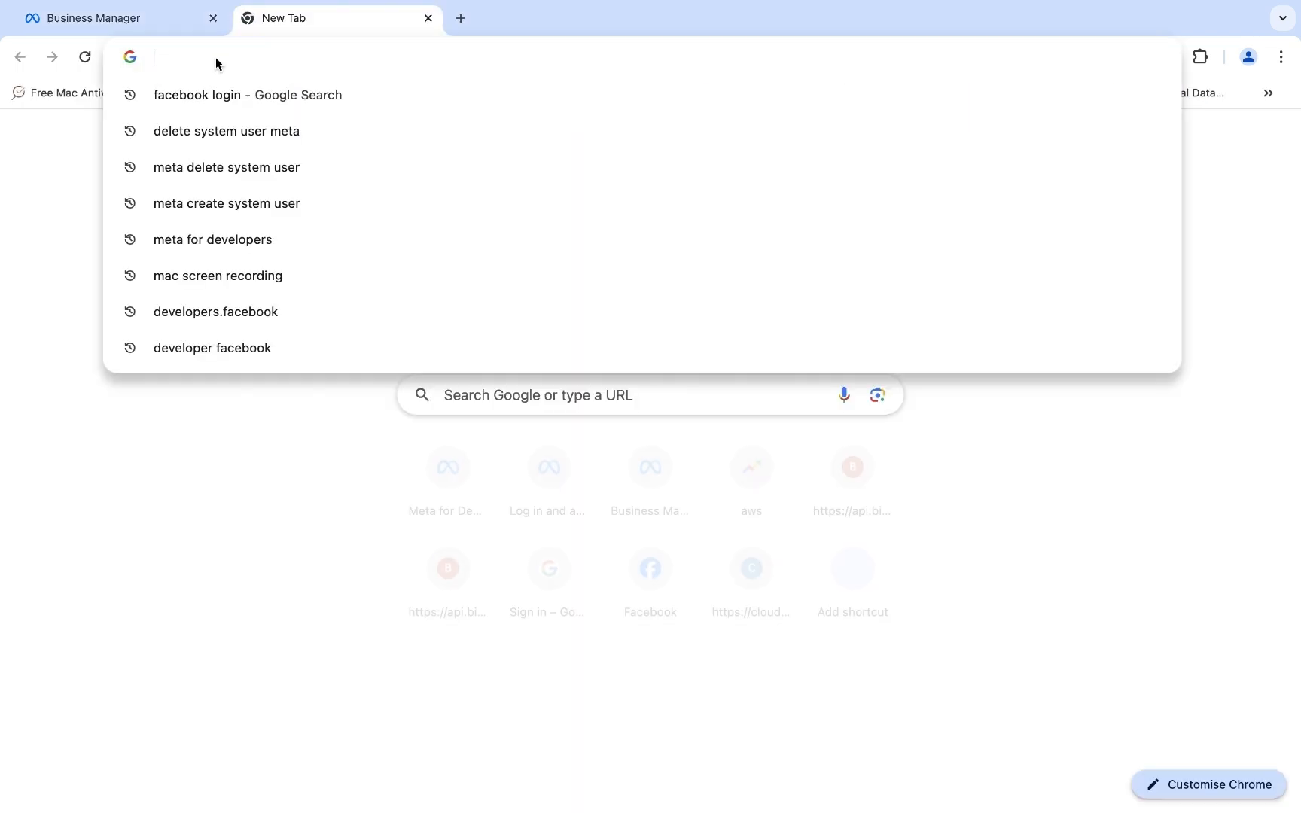
text(deve)
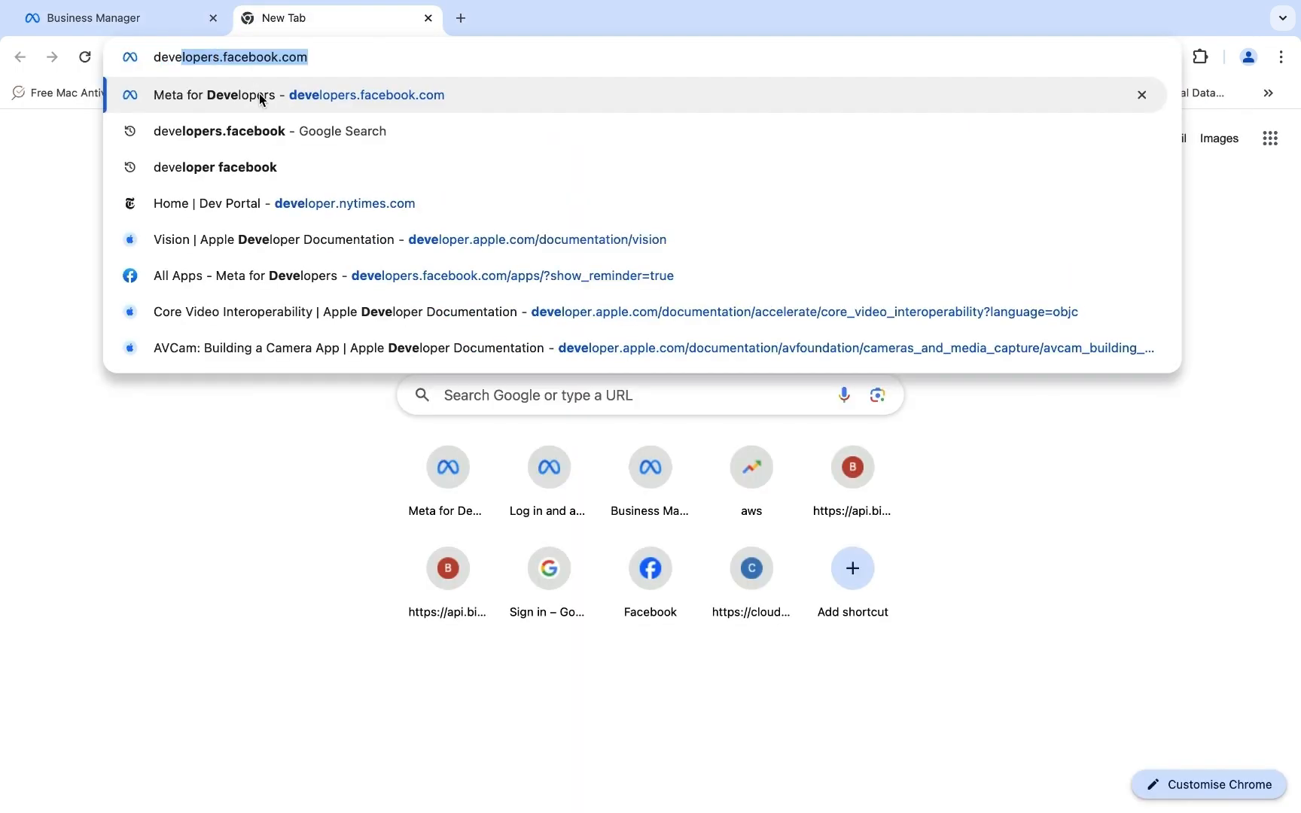
click(259, 95)
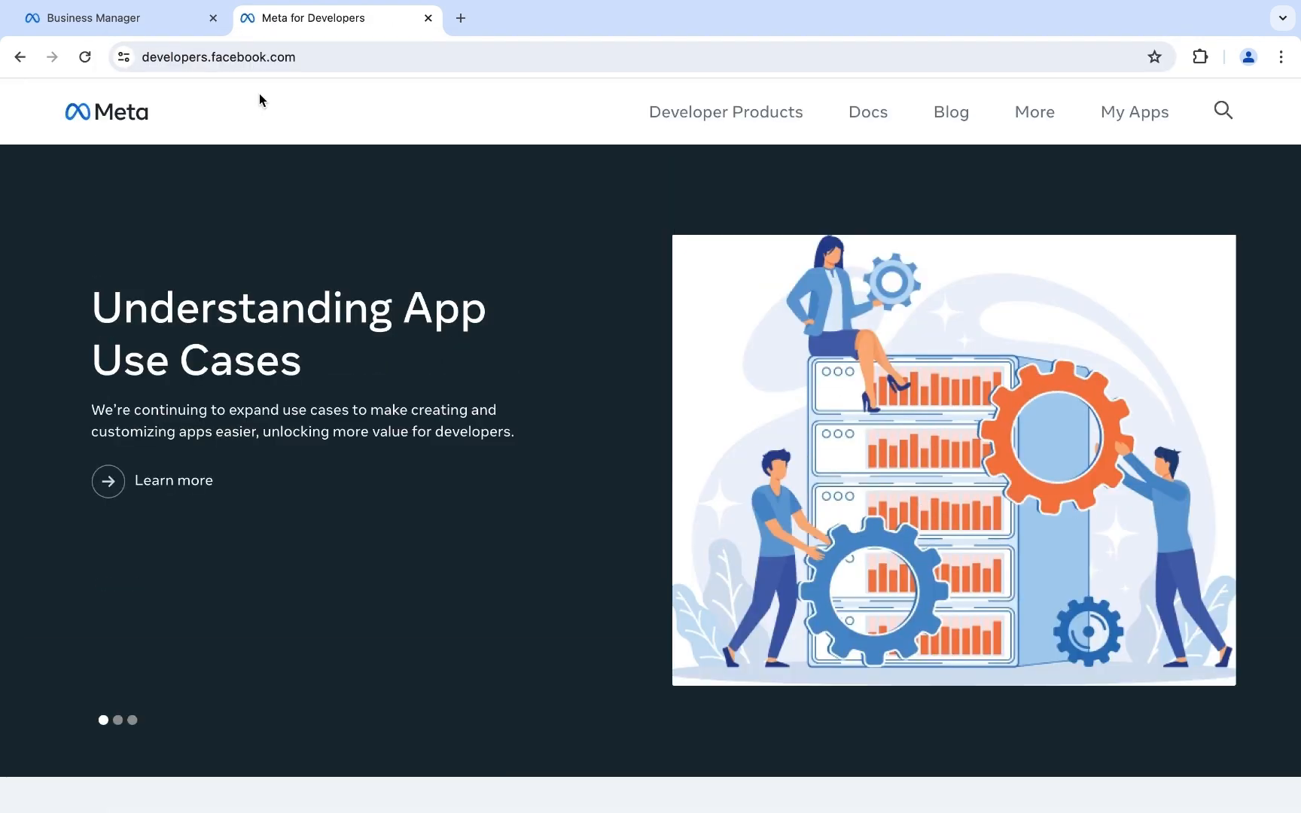
Step: Filter My Apps to the WA Demo1 business portfolio, which has no apps yet
click(1136, 124)
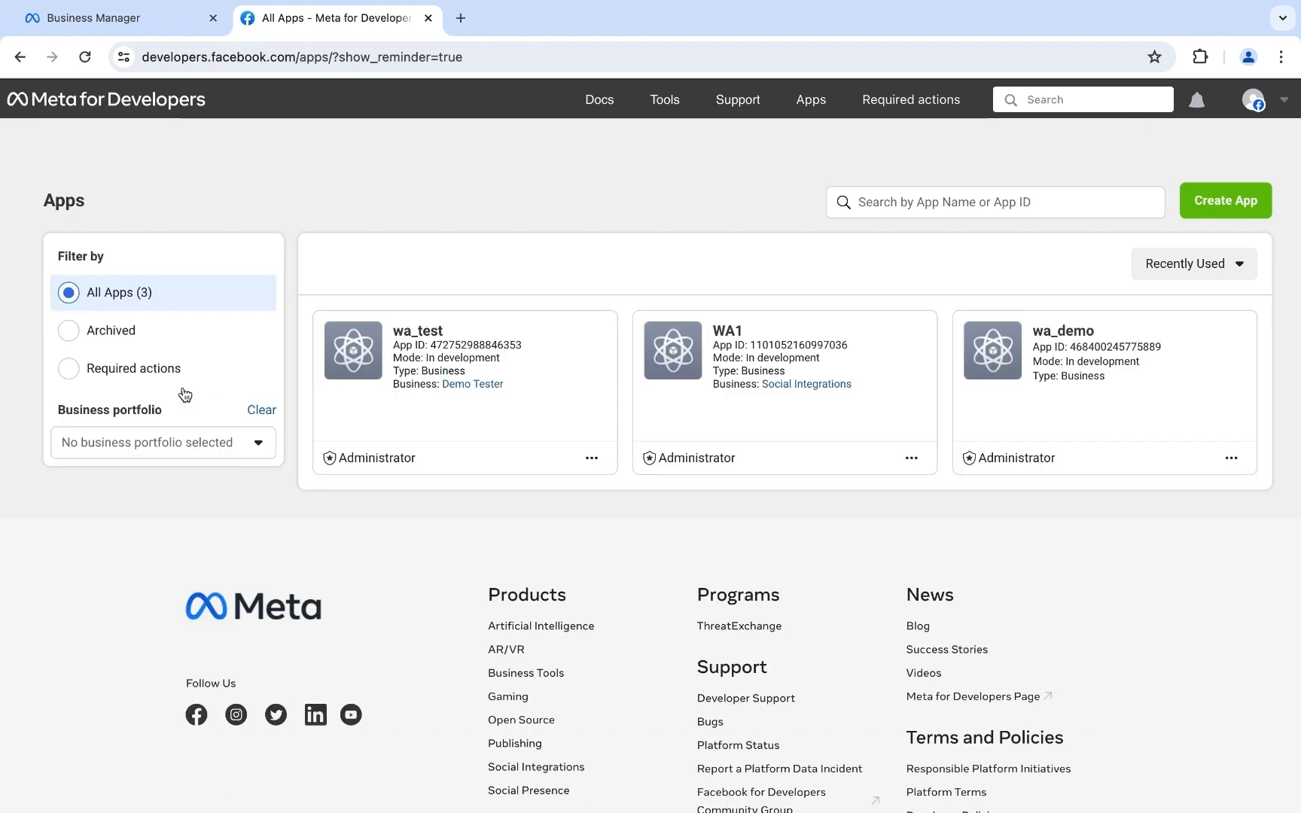
click(174, 442)
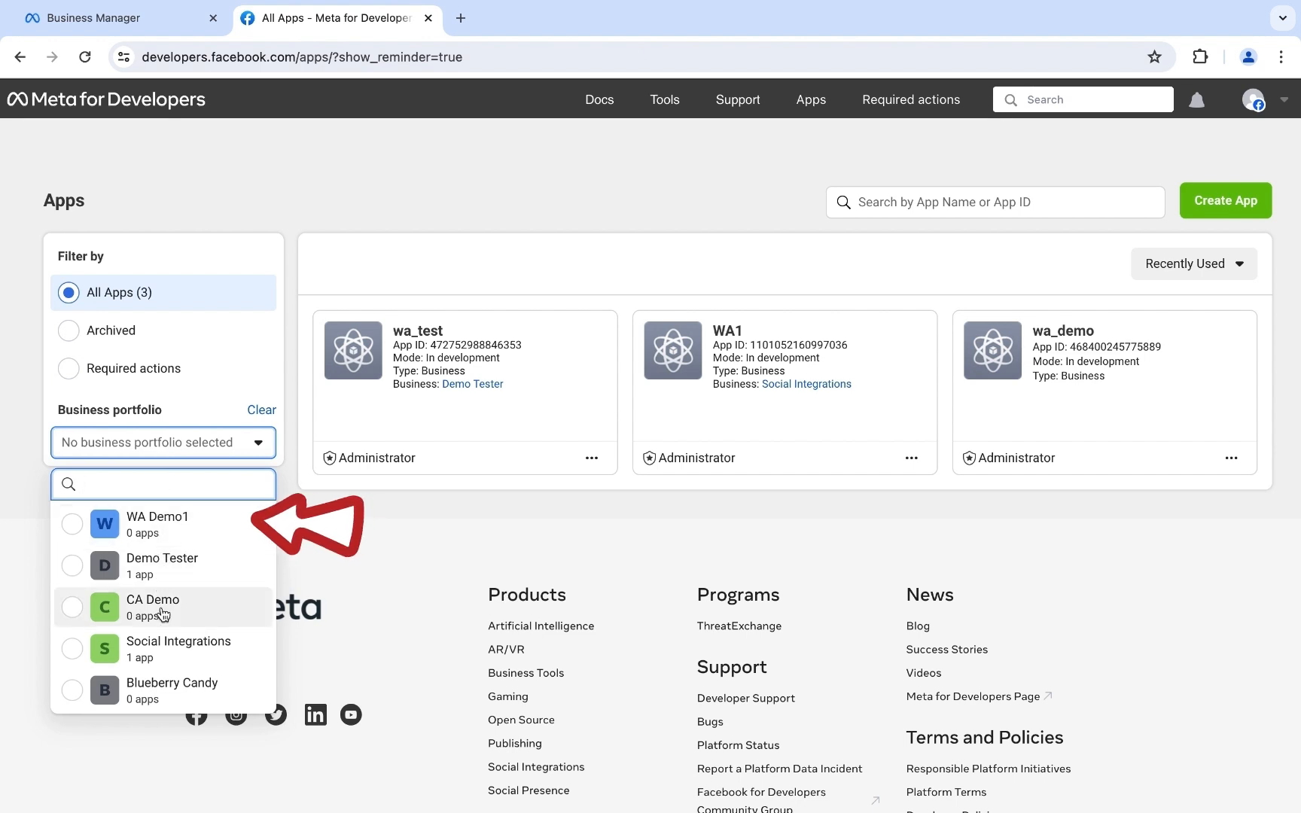
click(160, 520)
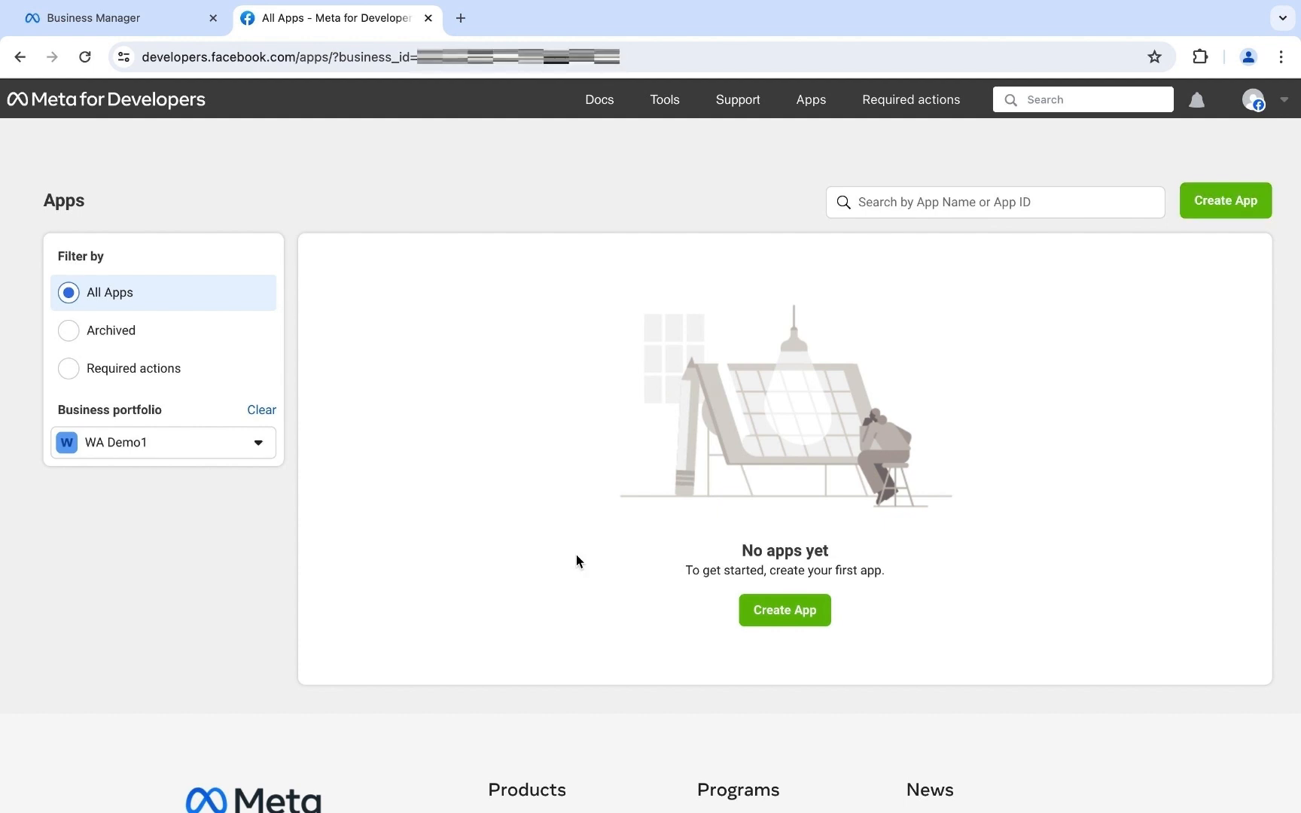
Step: Create a Business-type app named wademo1 with the Other use case
click(785, 615)
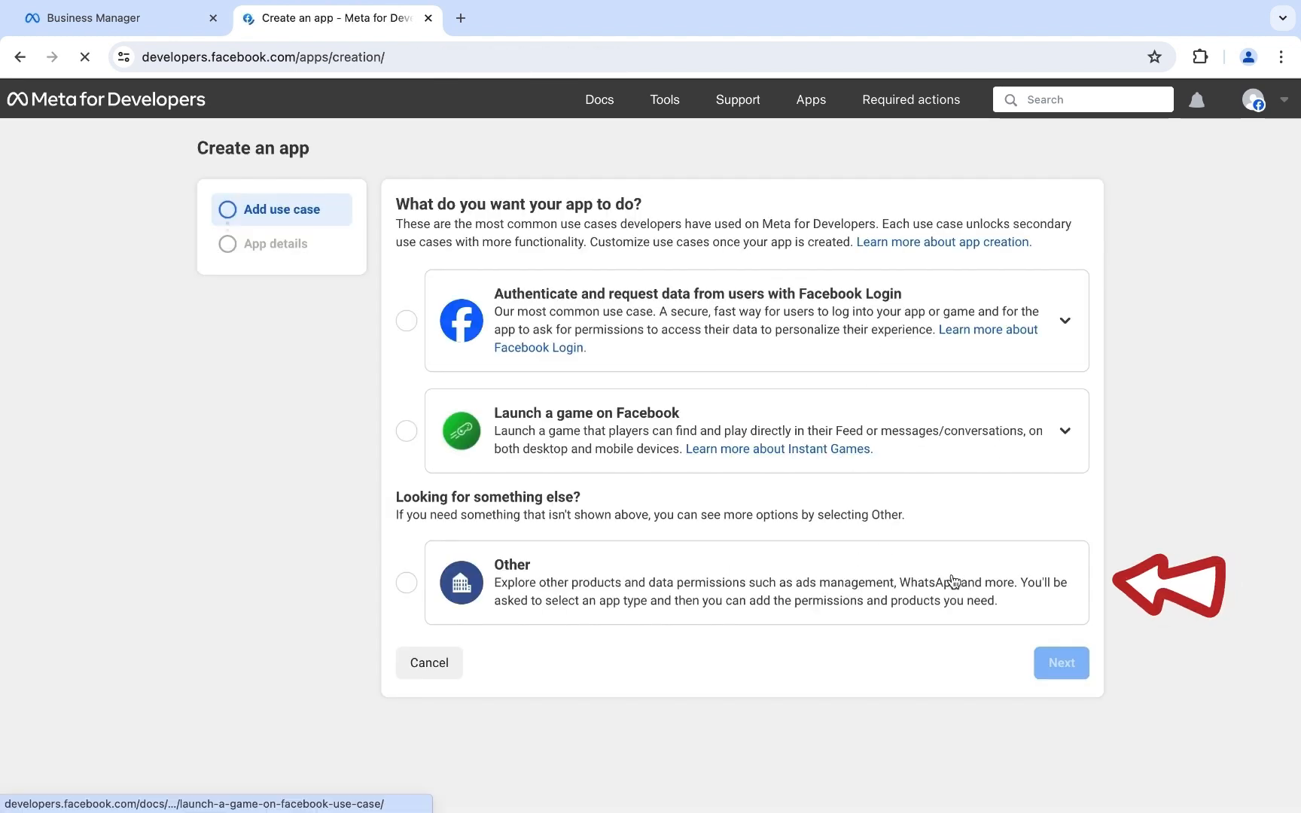
click(411, 586)
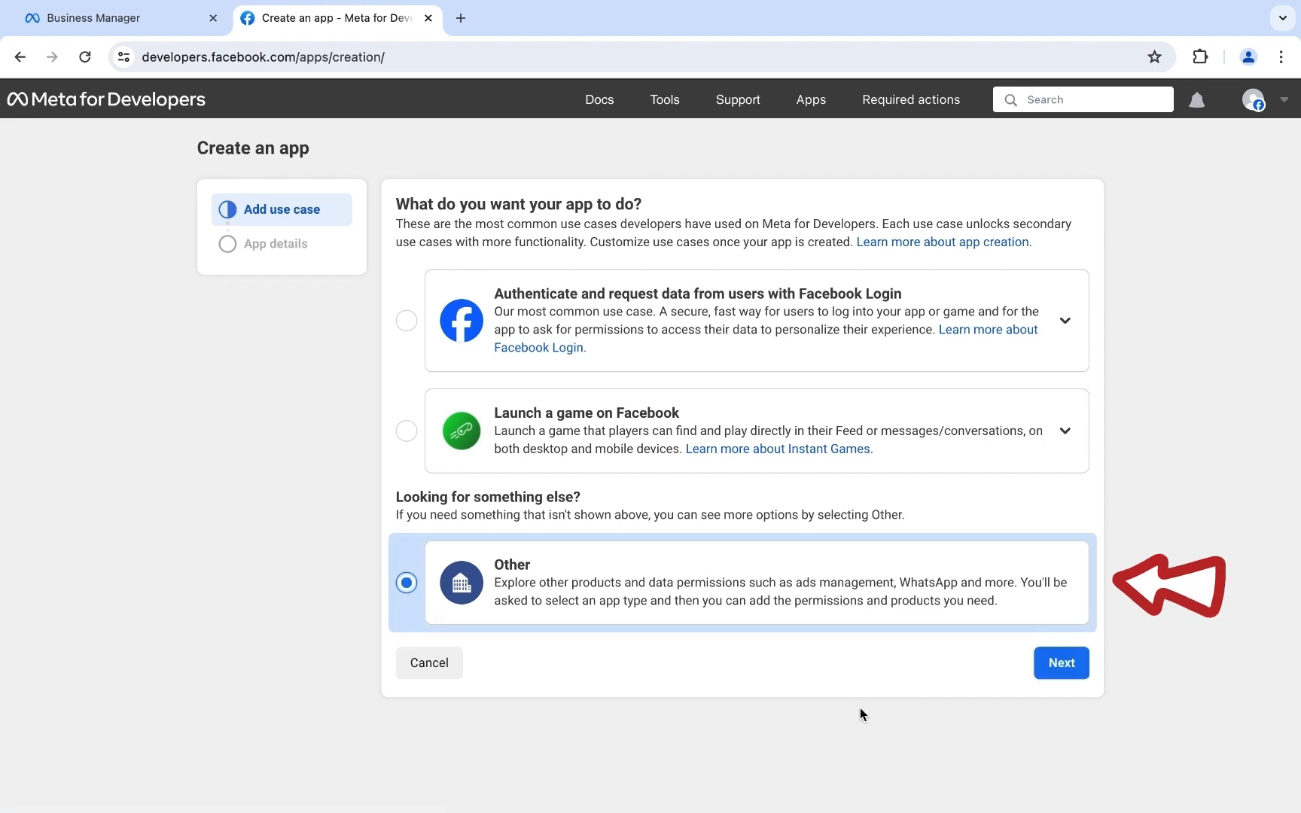
click(1060, 660)
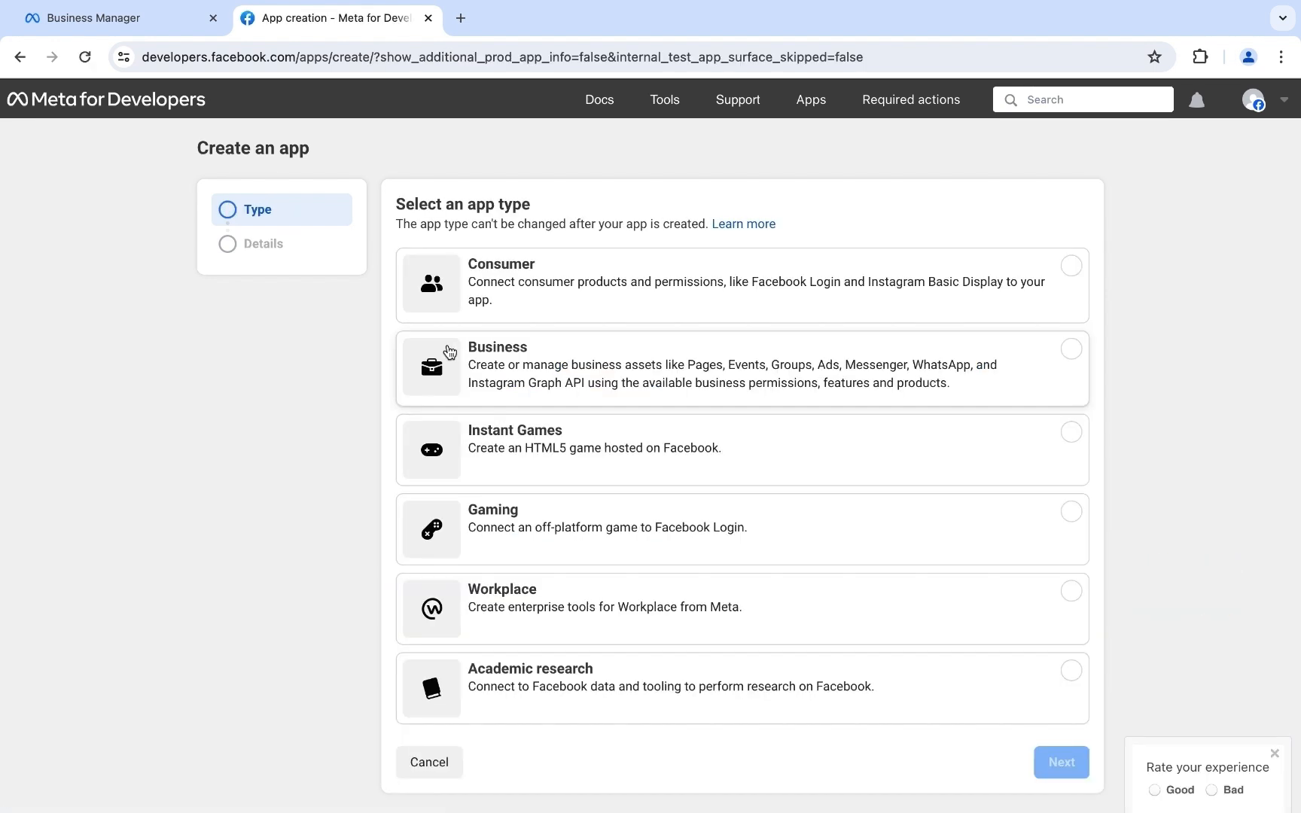
click(1070, 349)
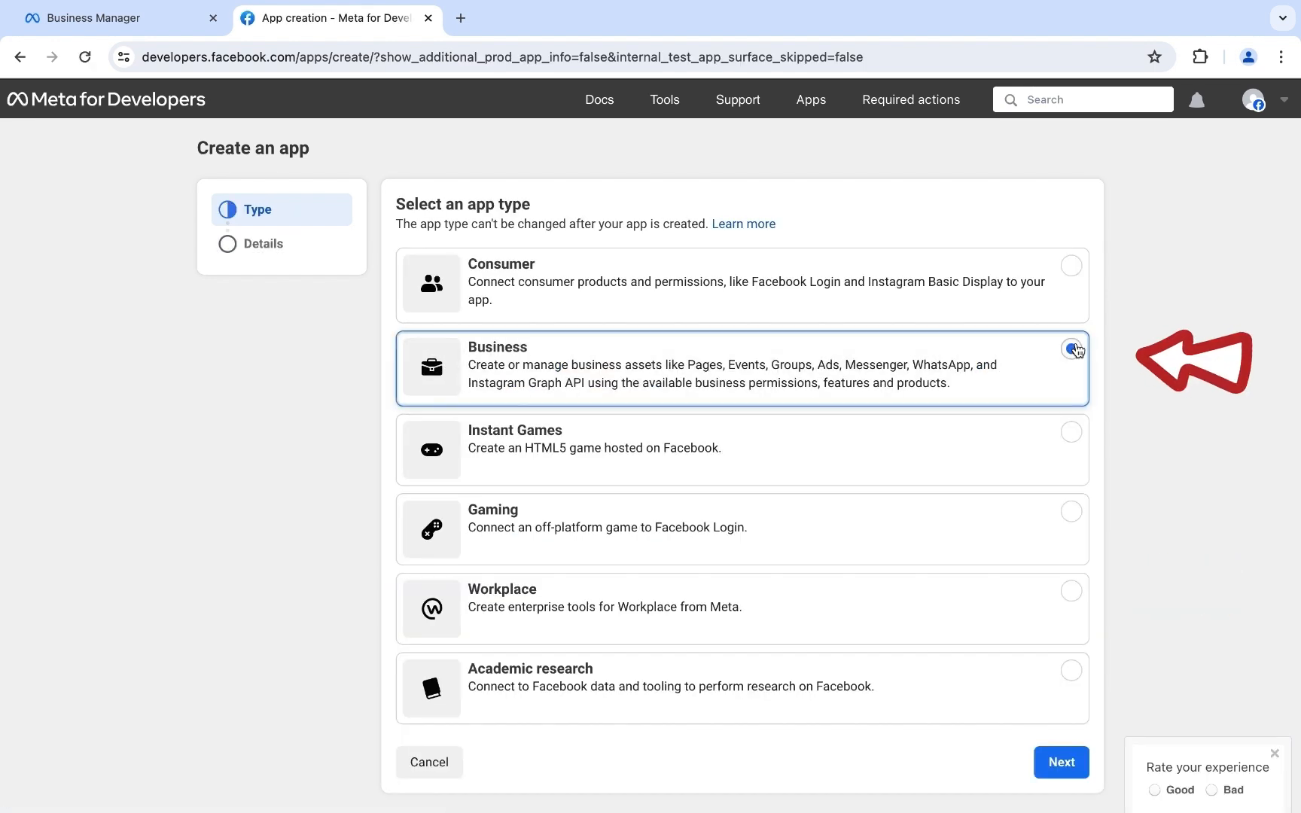
click(1061, 763)
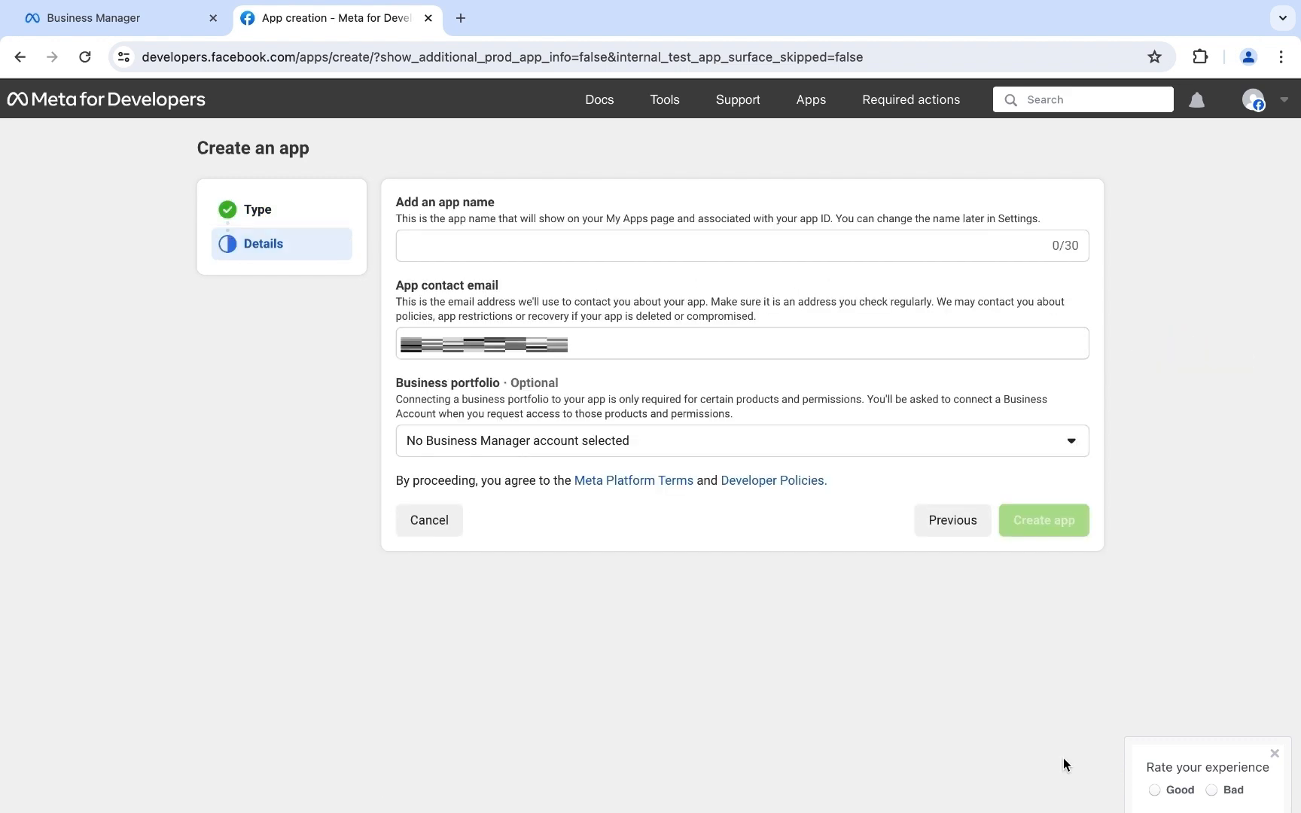
click(408, 246)
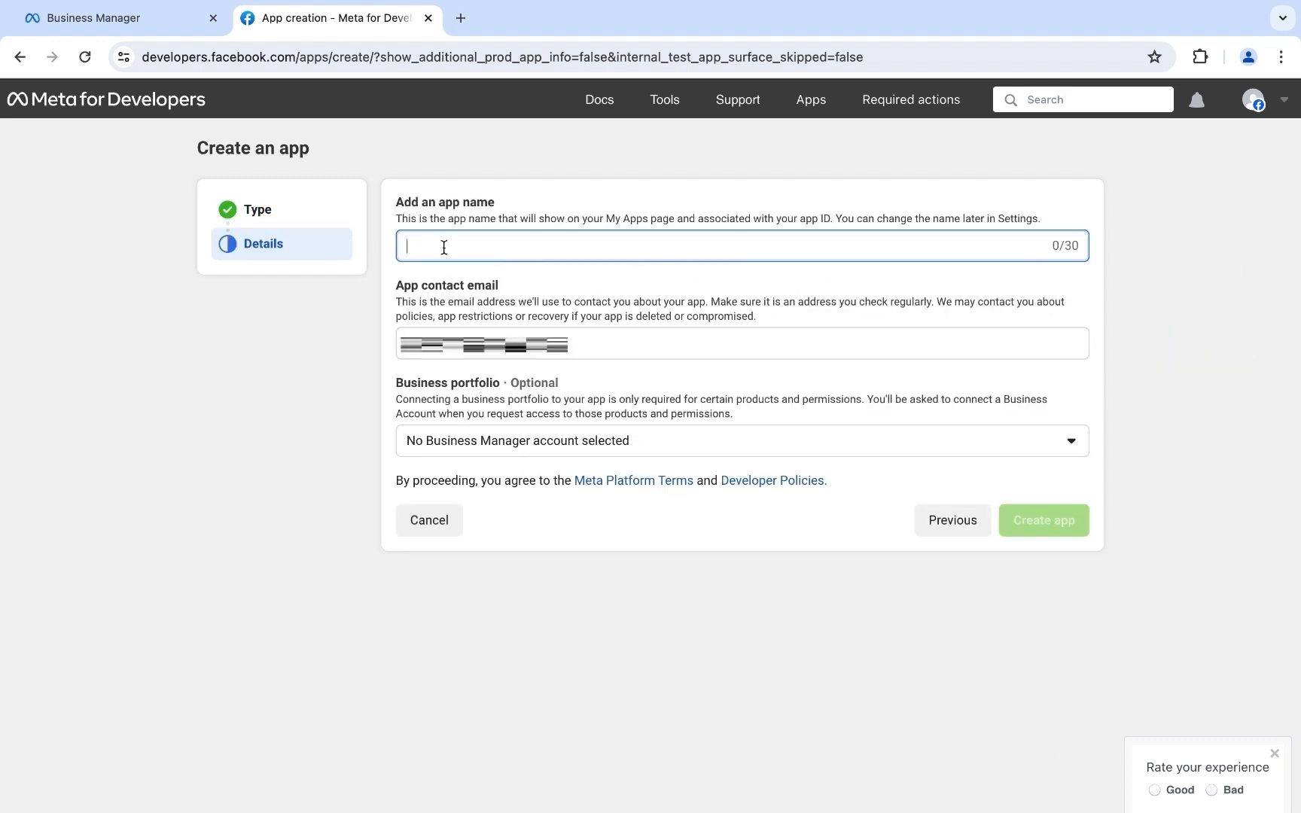
text(wademo1)
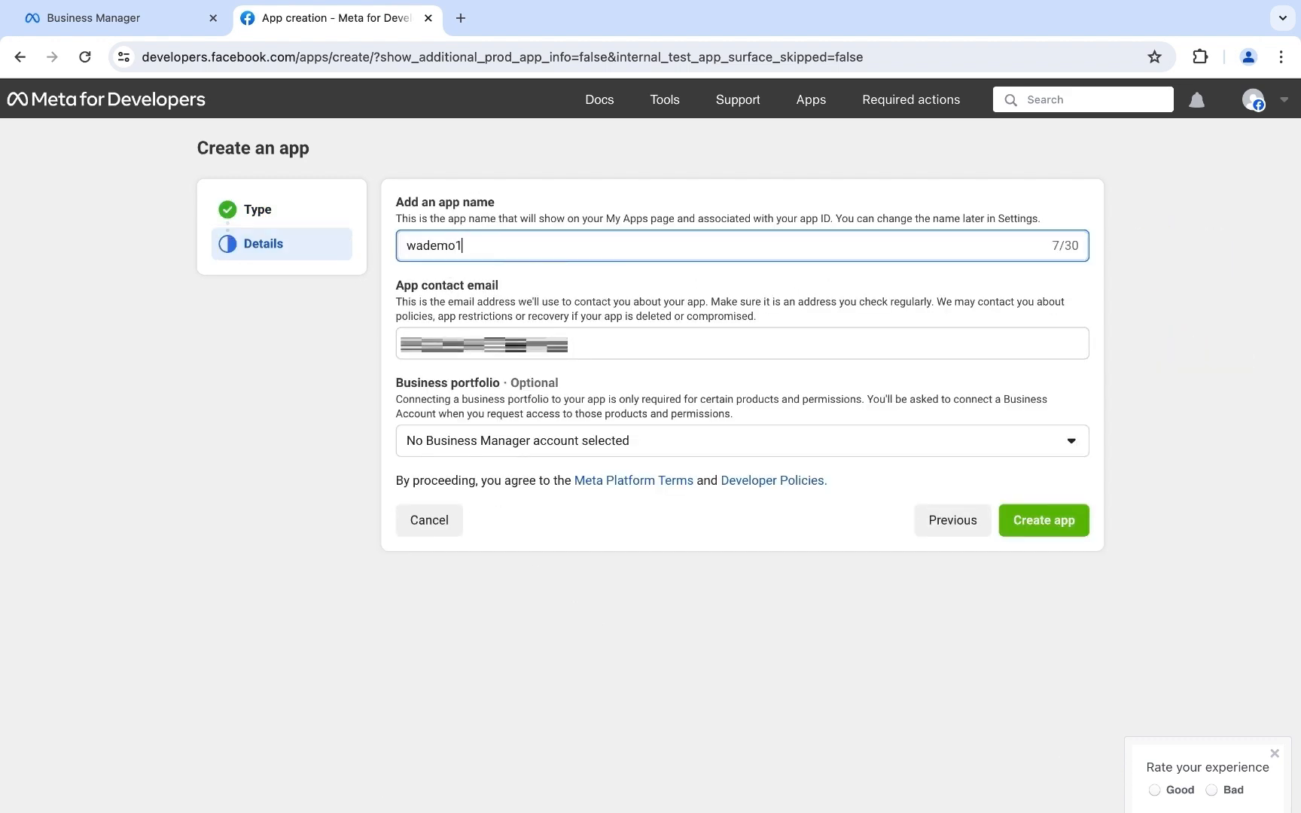
click(1044, 523)
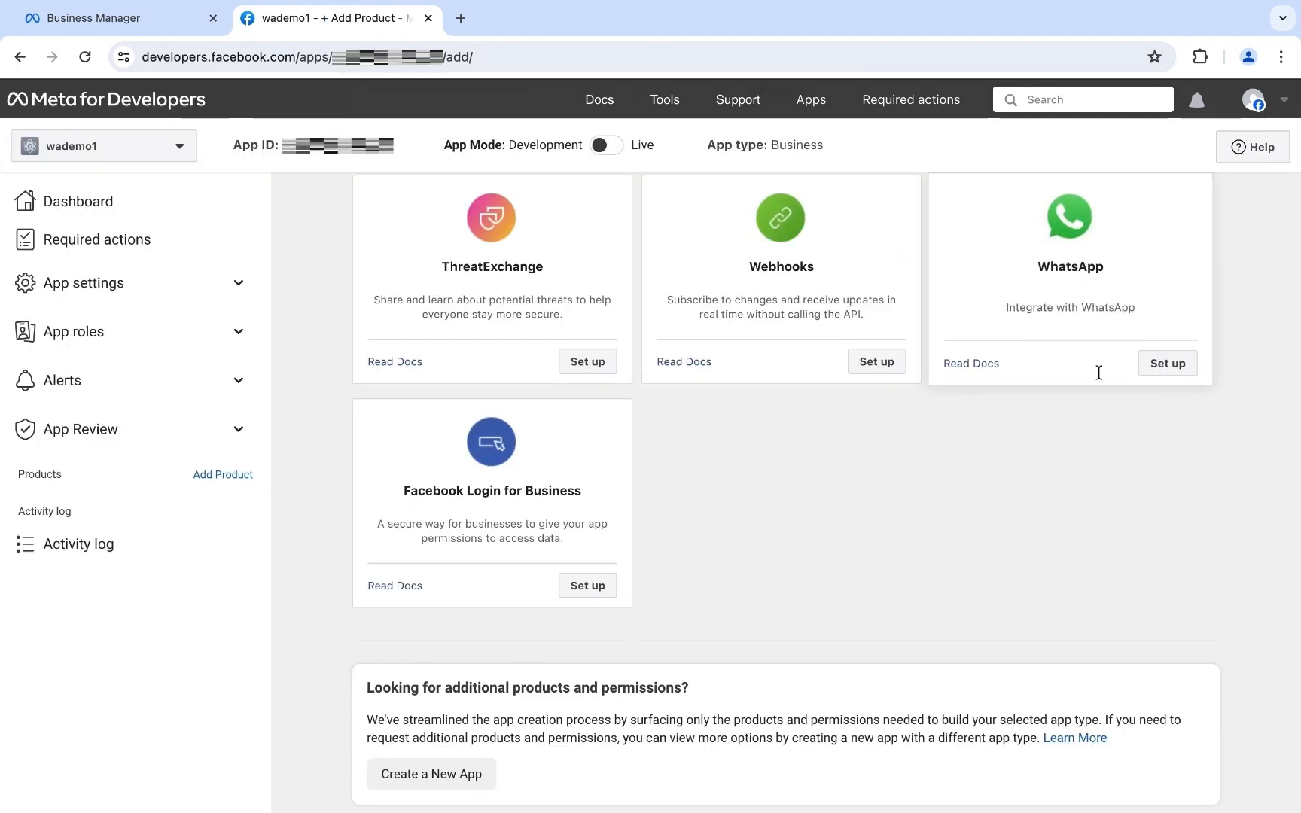
Step: Set up the WhatsApp product on wademo1, keeping WA Demo1 as the portfolio
scroll(1098, 373, up, 1)
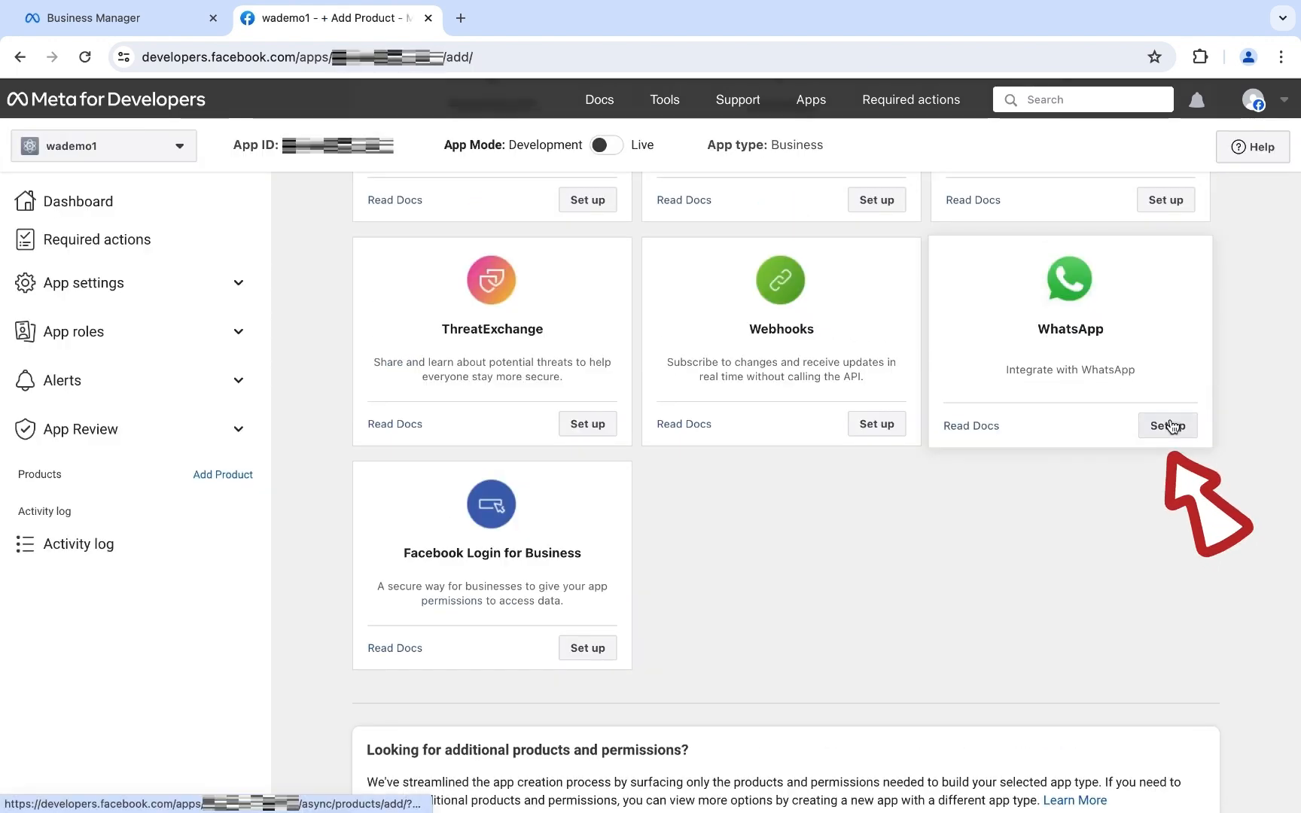
click(1169, 426)
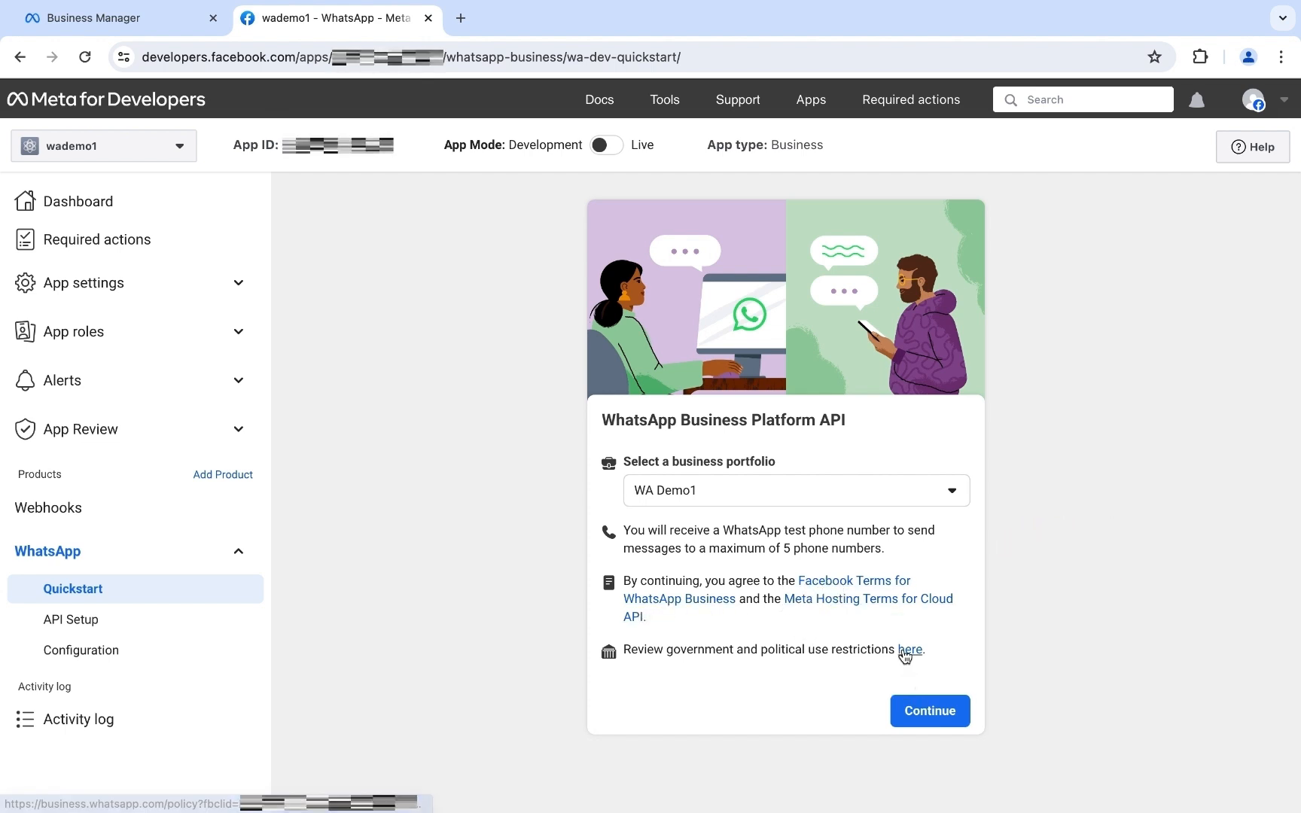
Step: Continue the WhatsApp Business Platform API setup with the WA Demo1 portfolio
click(927, 710)
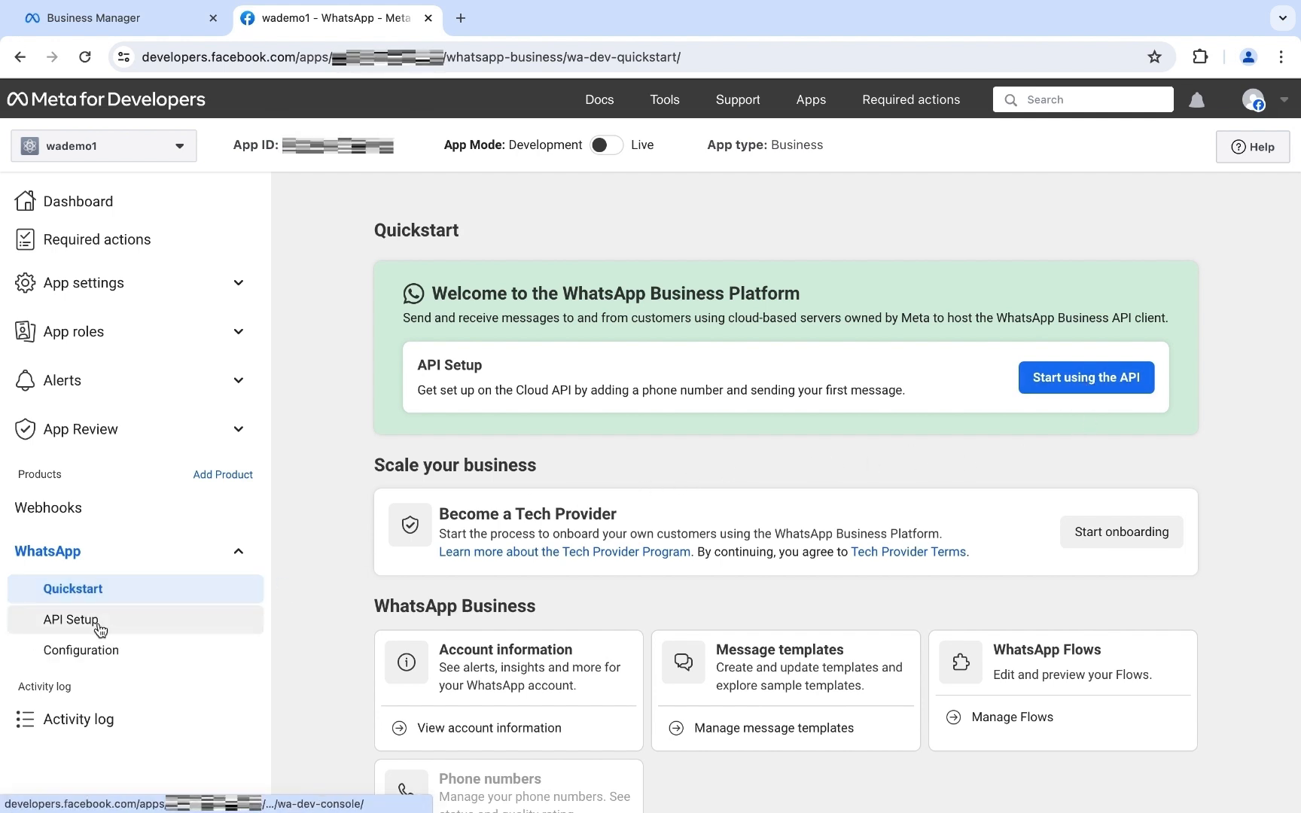
Step: Open API Setup and review the temporary access token and the test sender number
click(1086, 378)
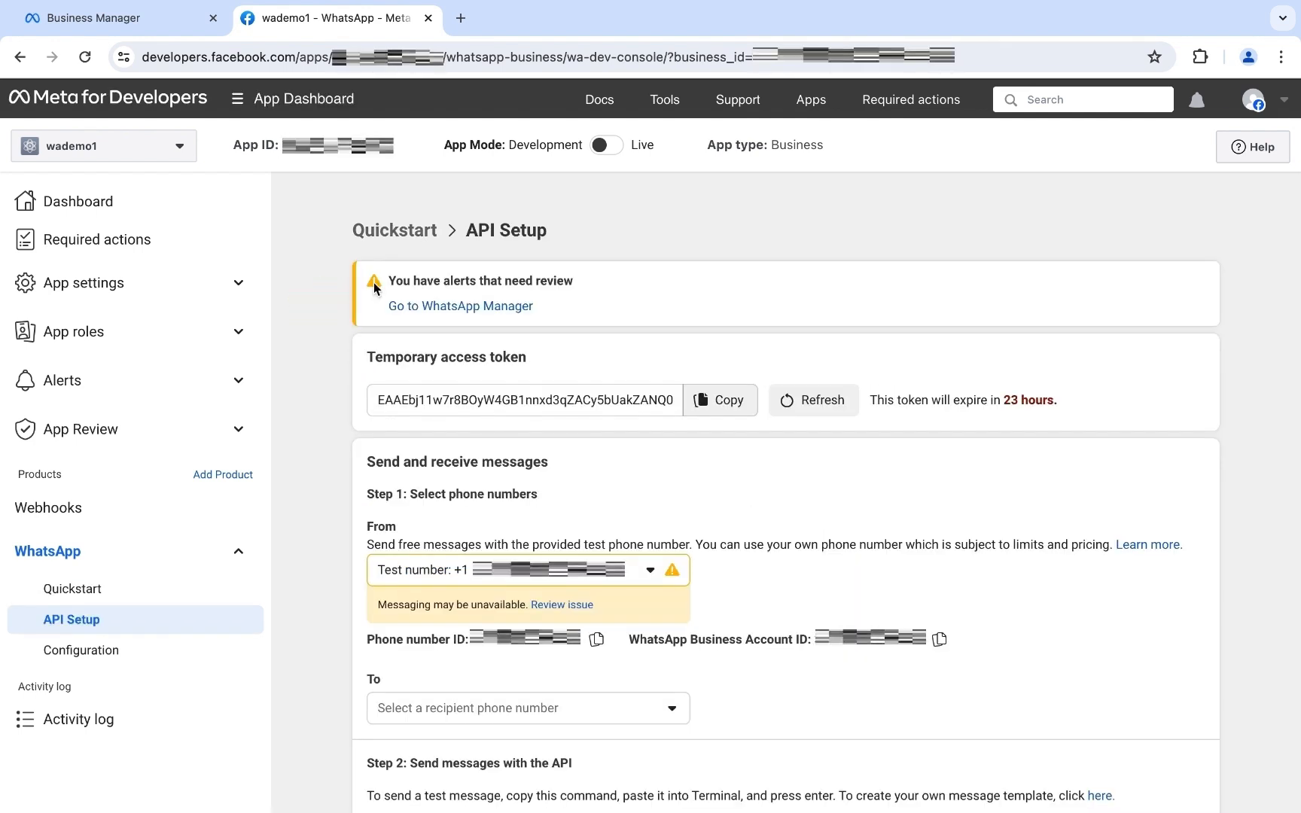
drag(366, 356, 535, 365)
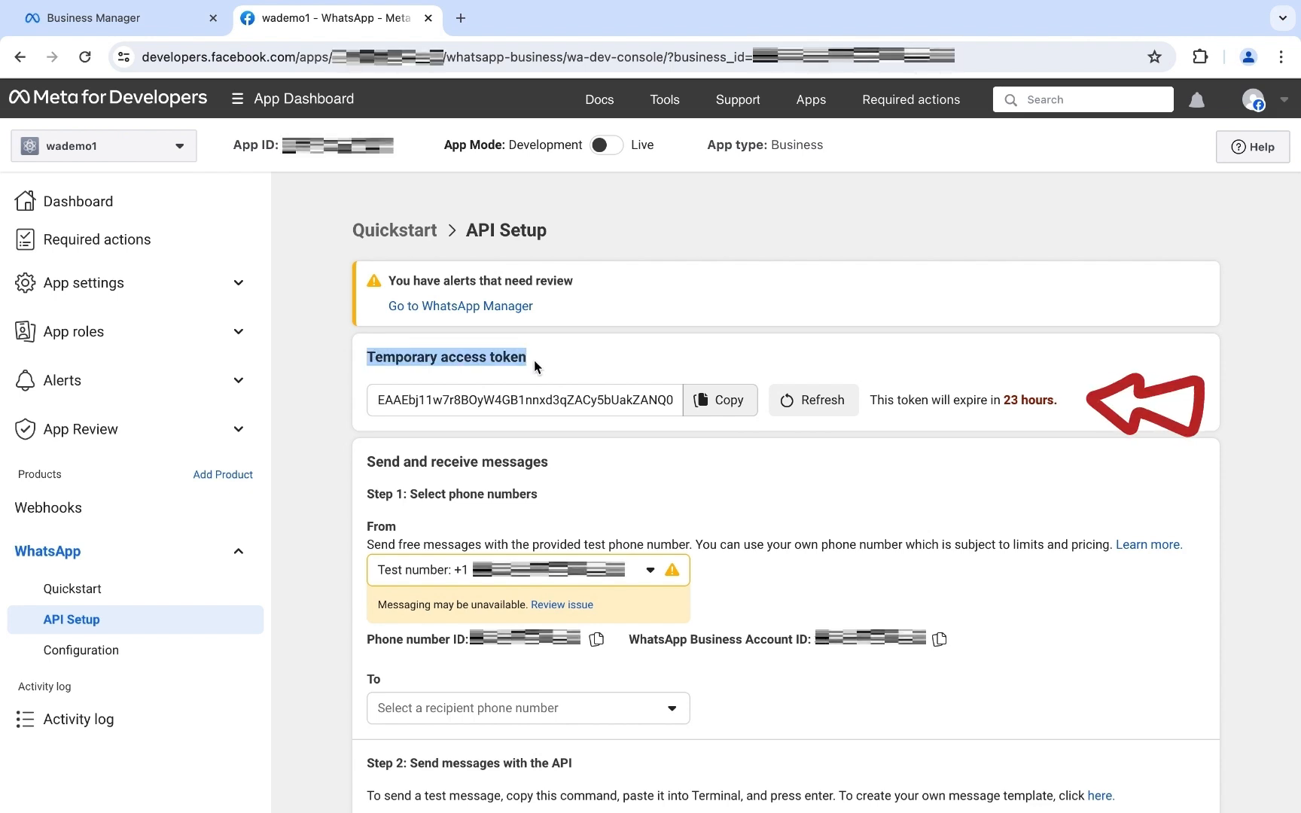
click(613, 366)
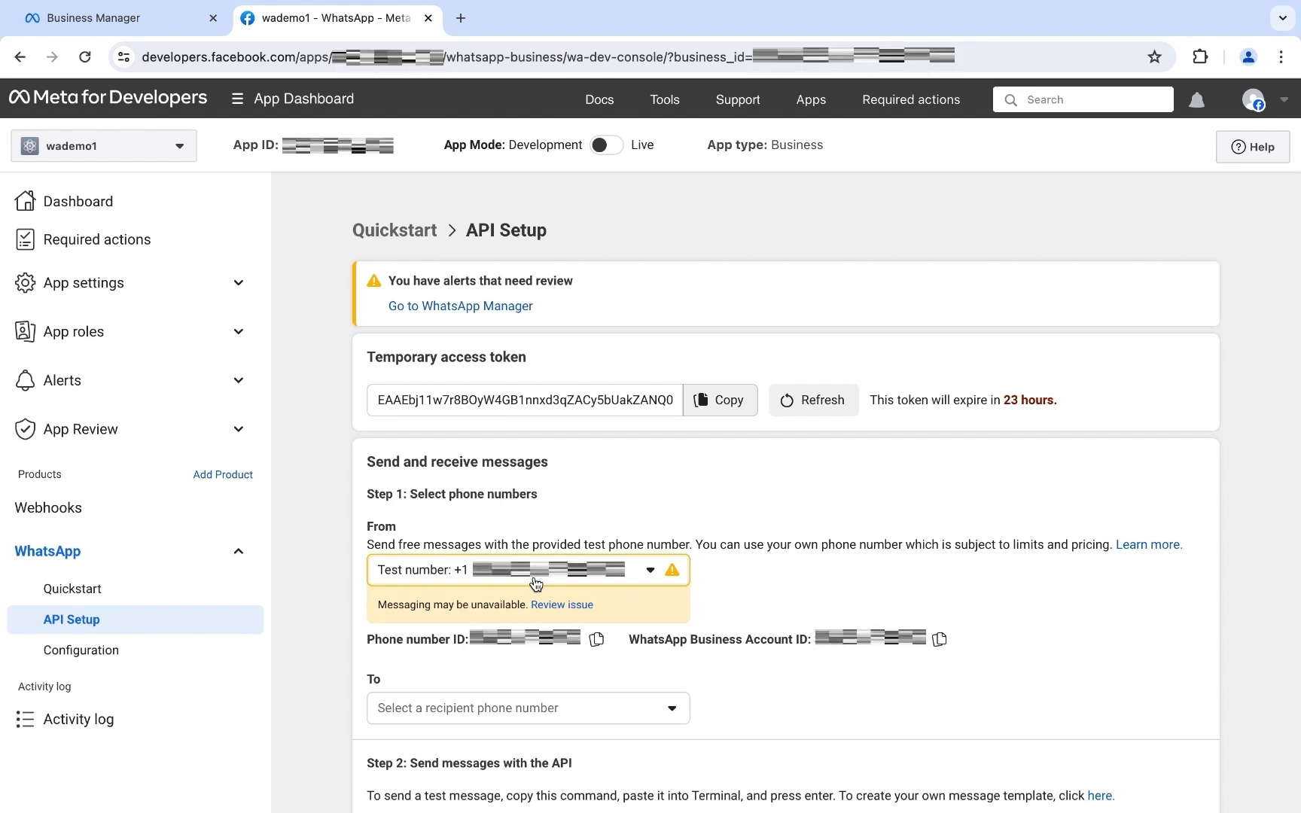
click(650, 572)
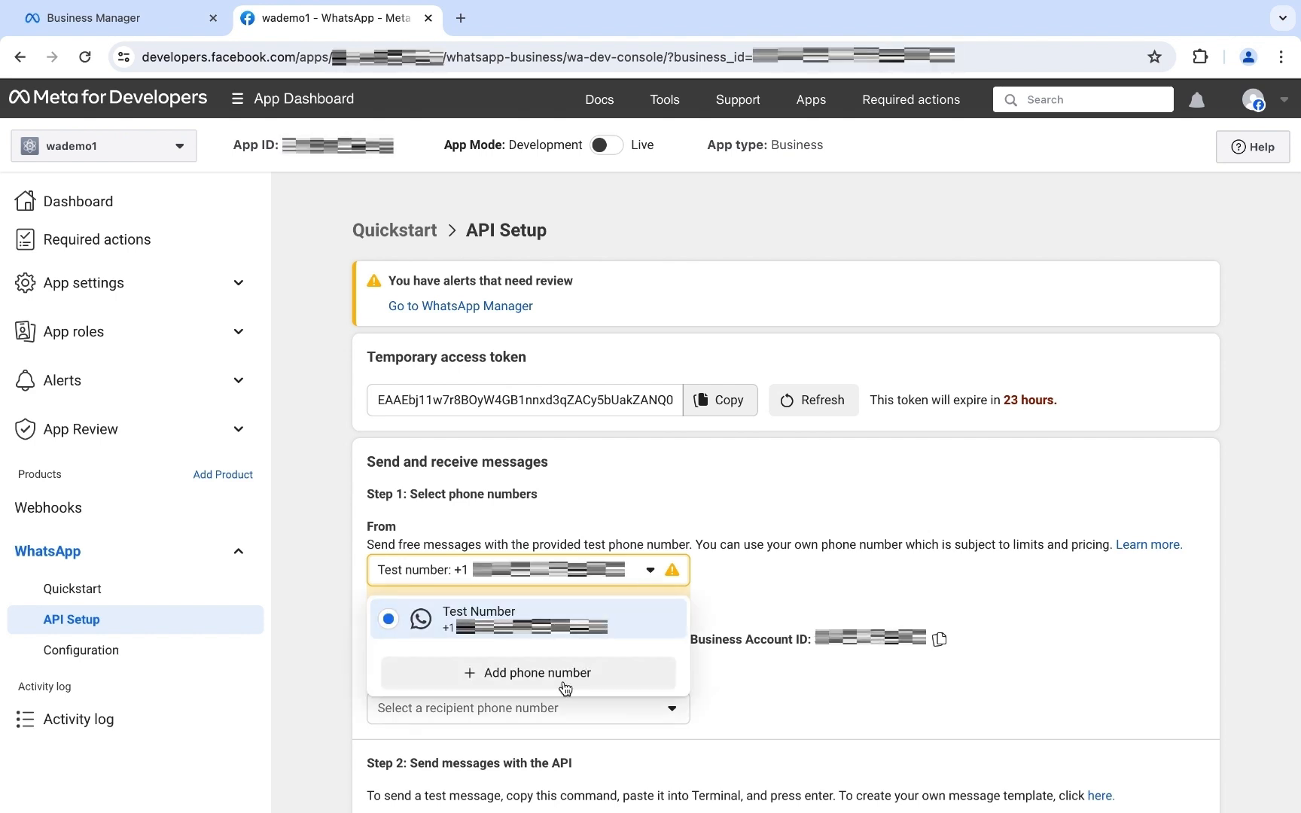
click(652, 574)
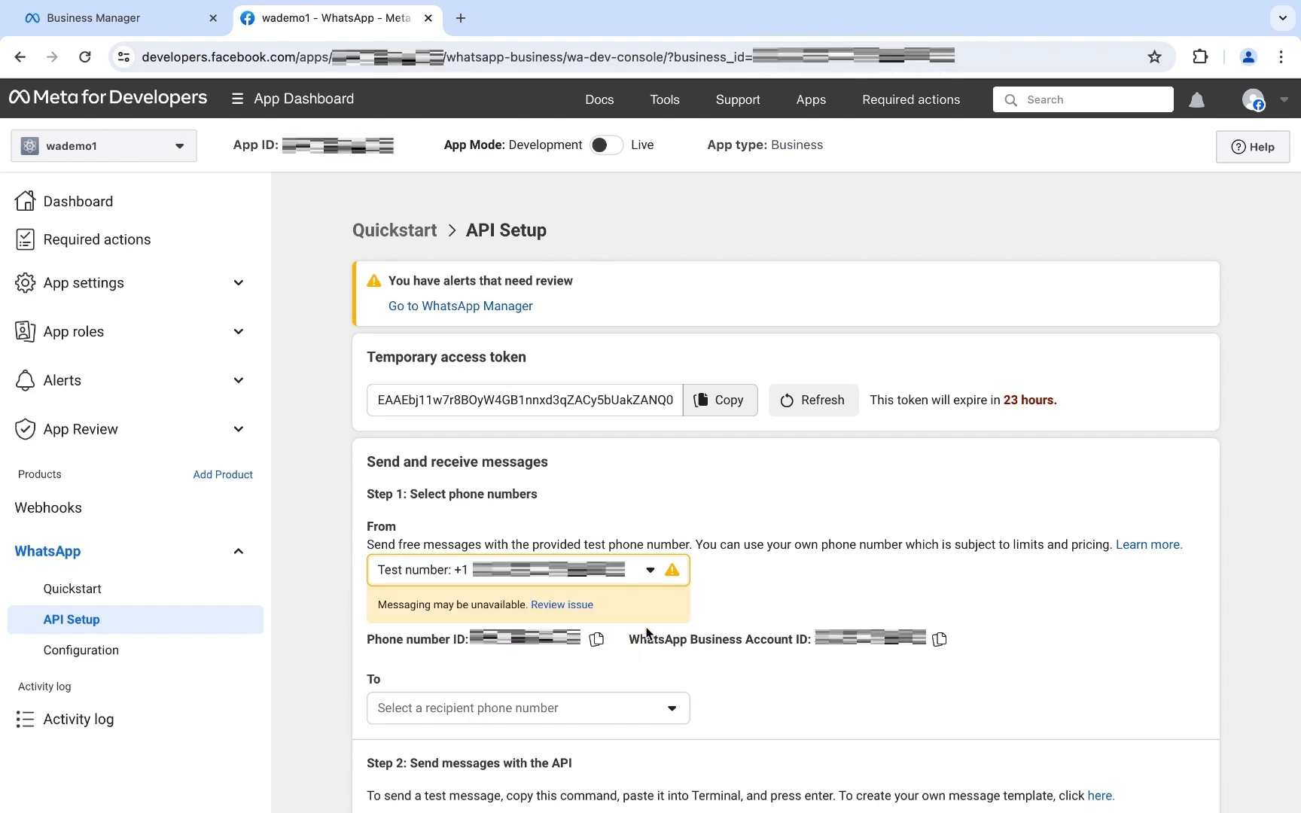
scroll(645, 659, down, 2)
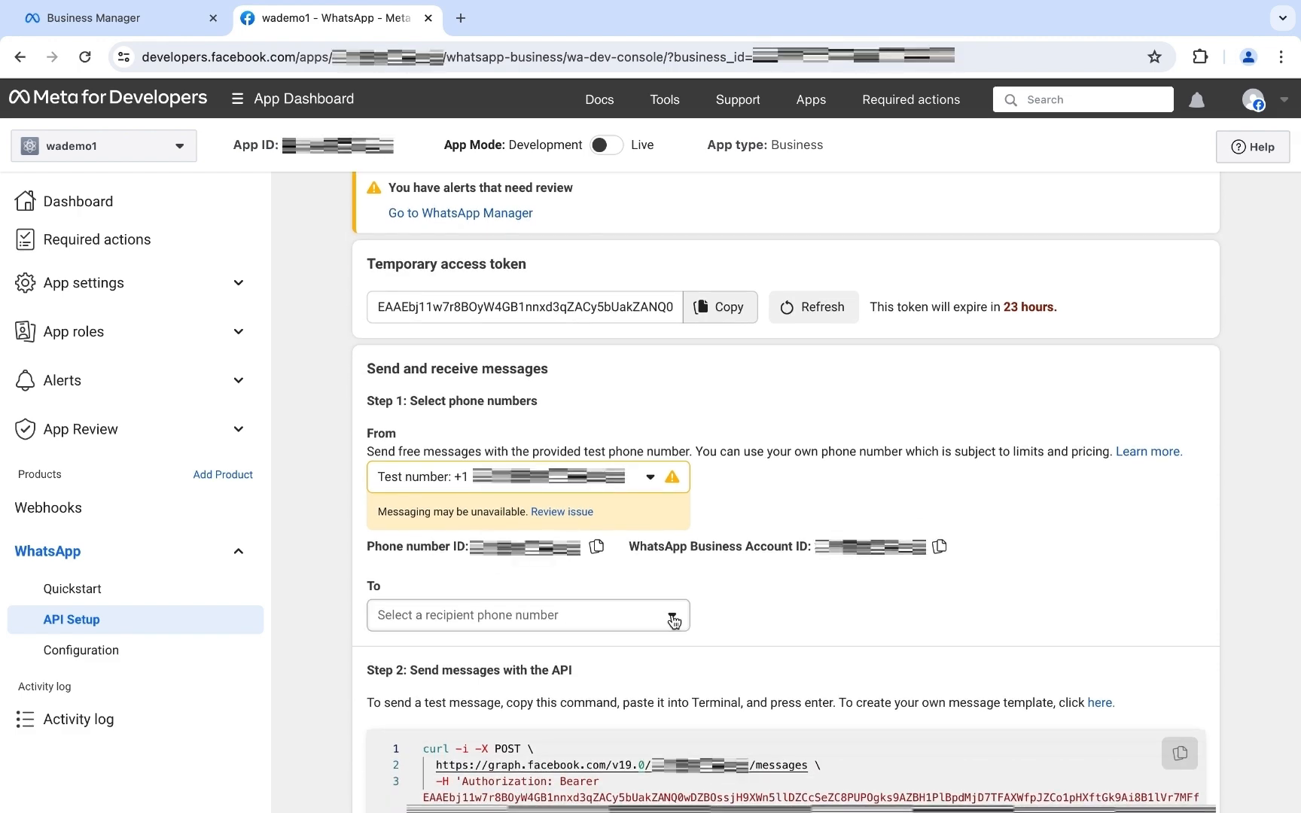
Step: Add the recipient's phone number with Singapore +65 country code to the To list
click(672, 619)
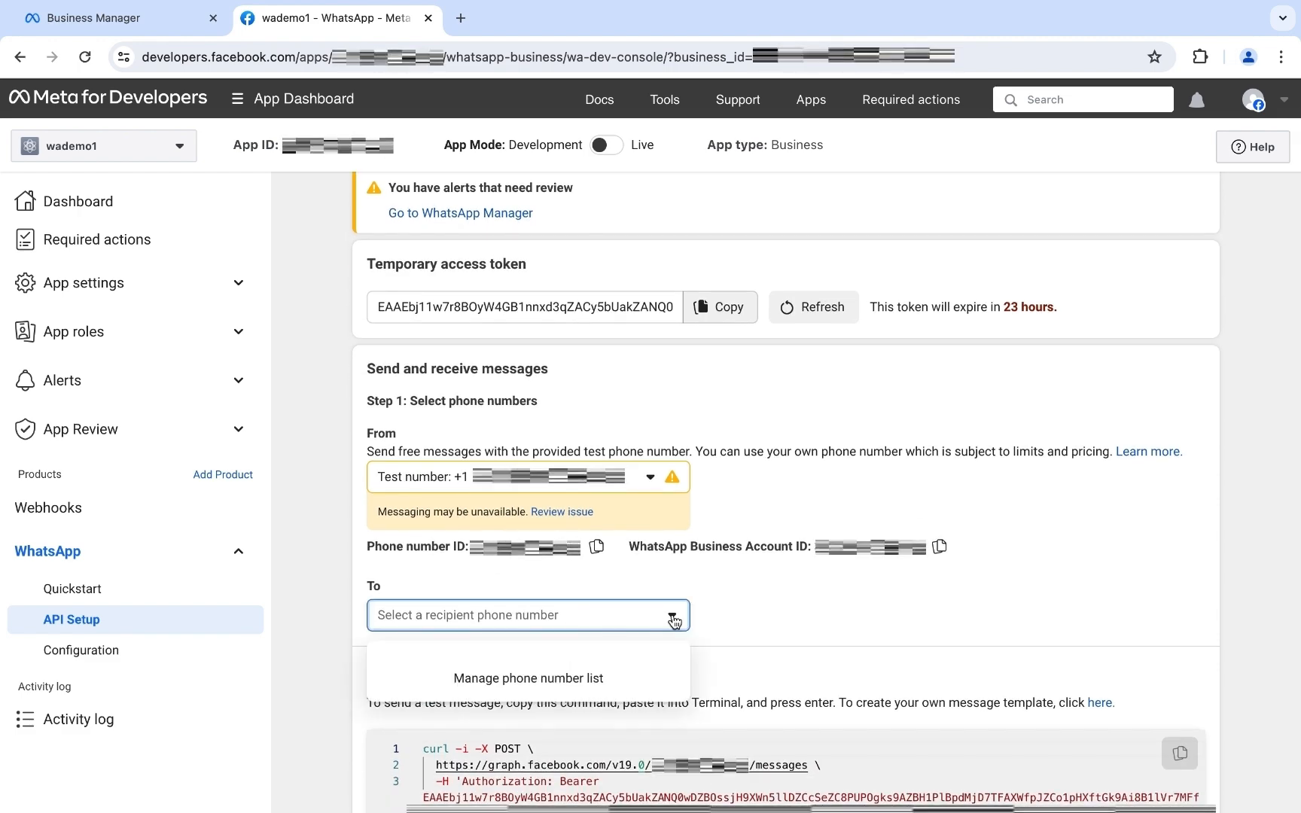
click(570, 682)
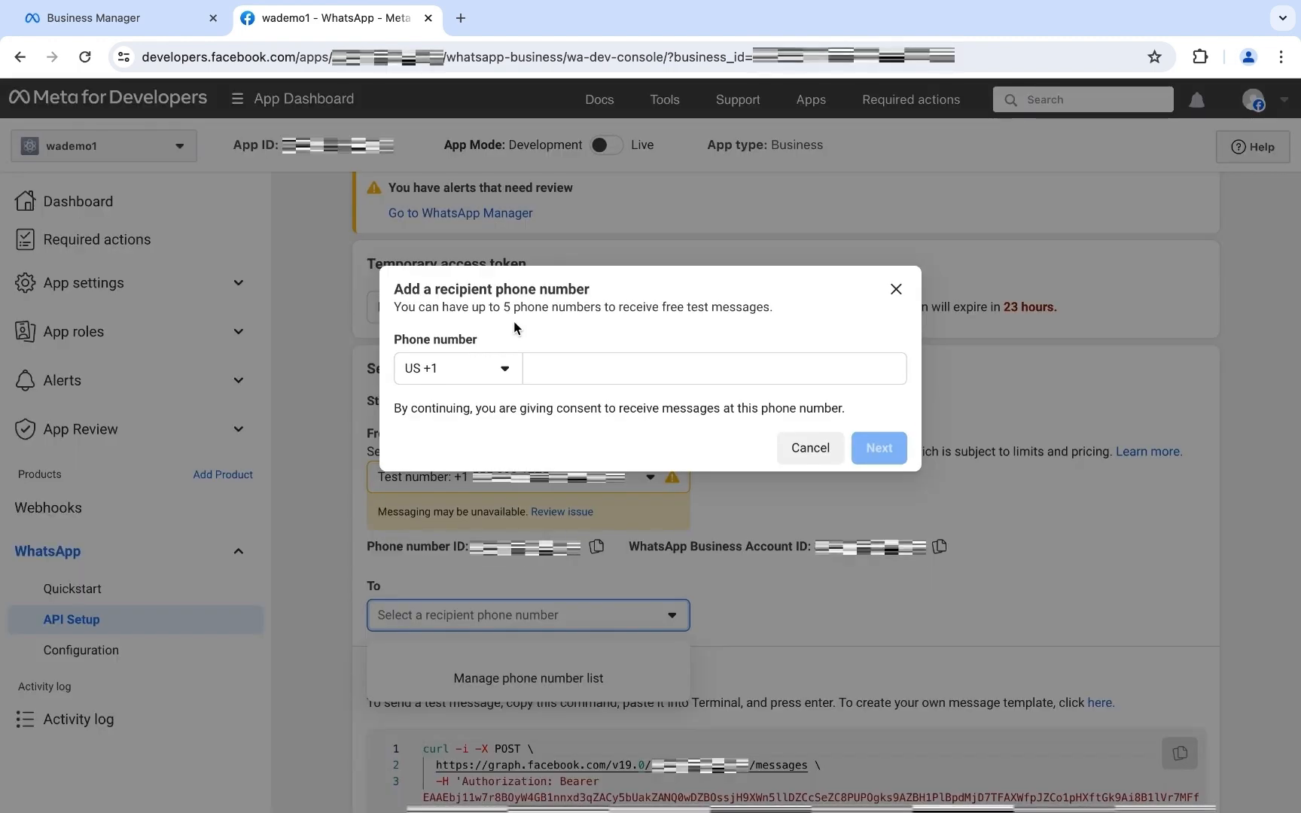
click(506, 374)
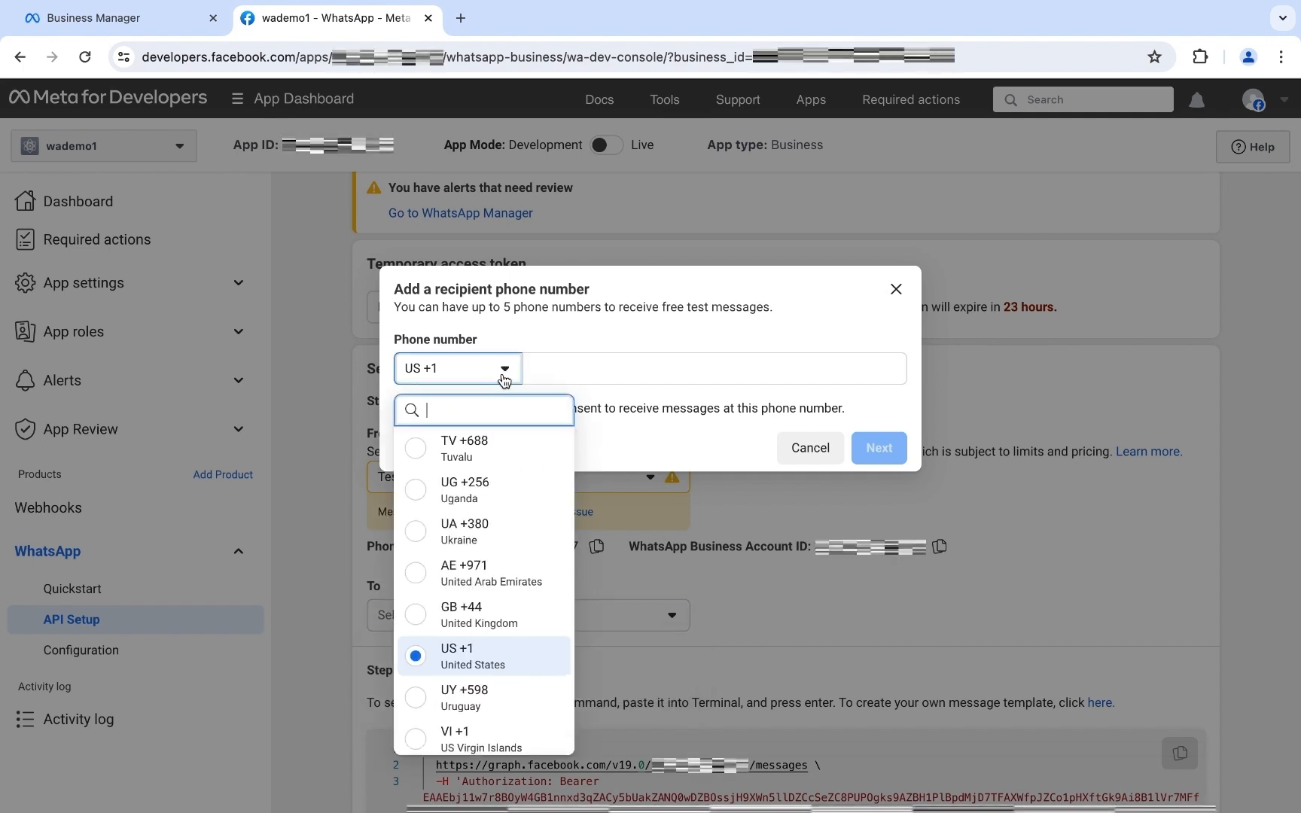
text(65)
click(459, 446)
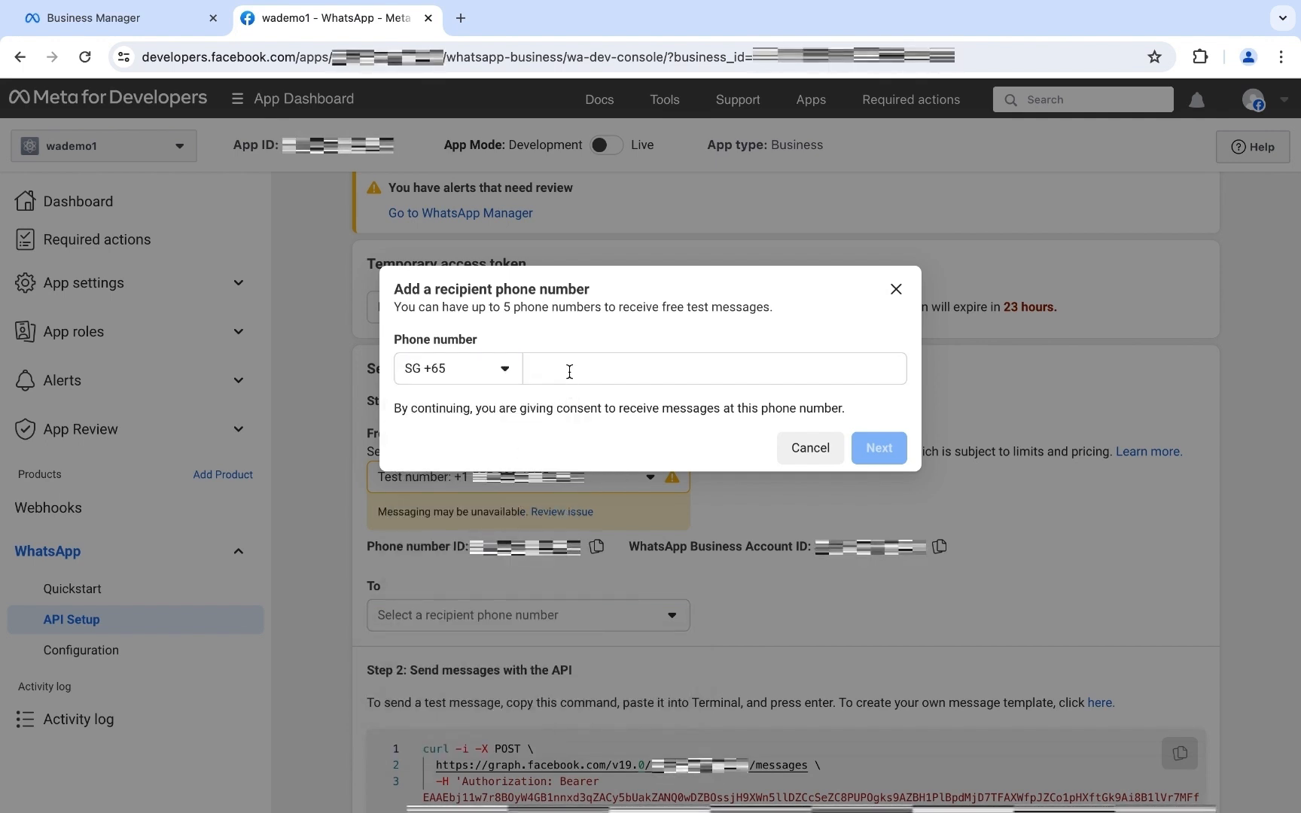
click(566, 369)
key(ctrl+v)
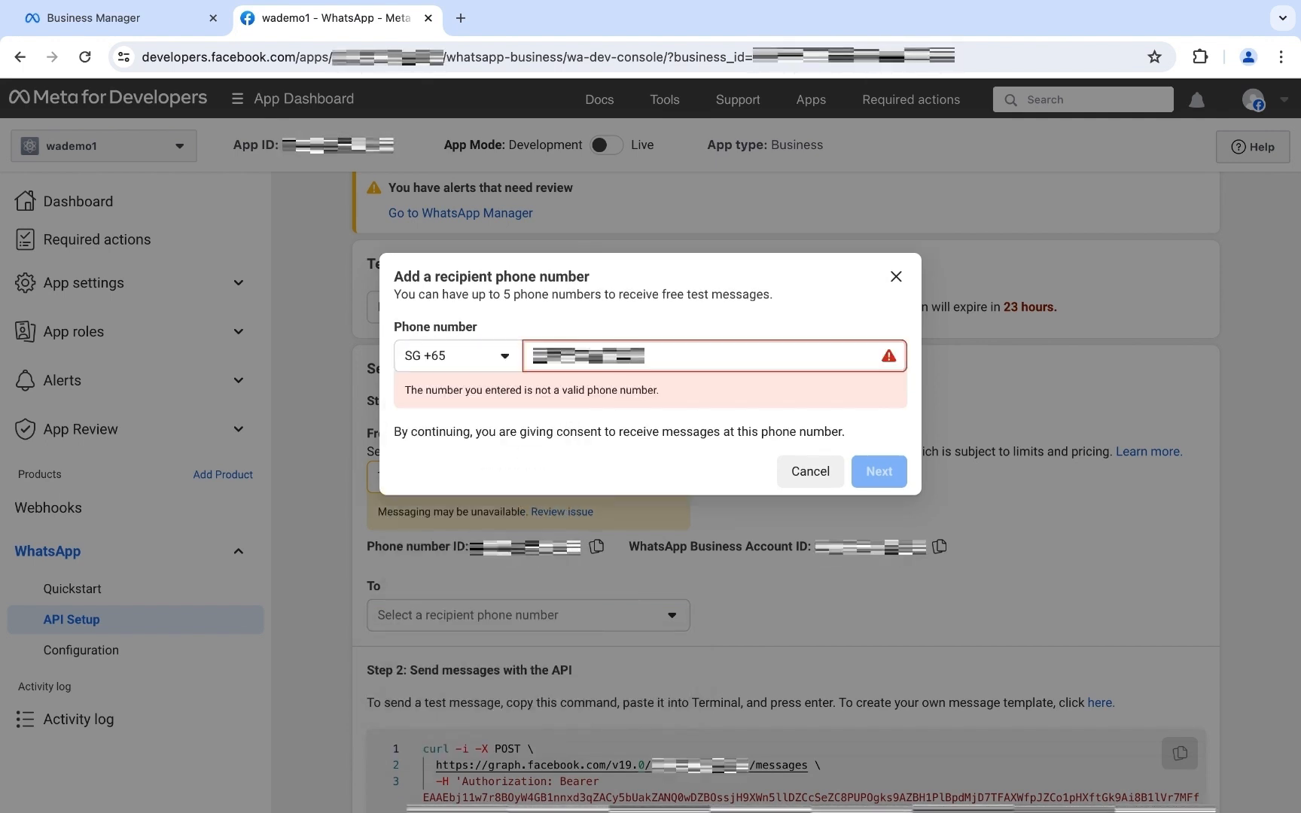
text(*)
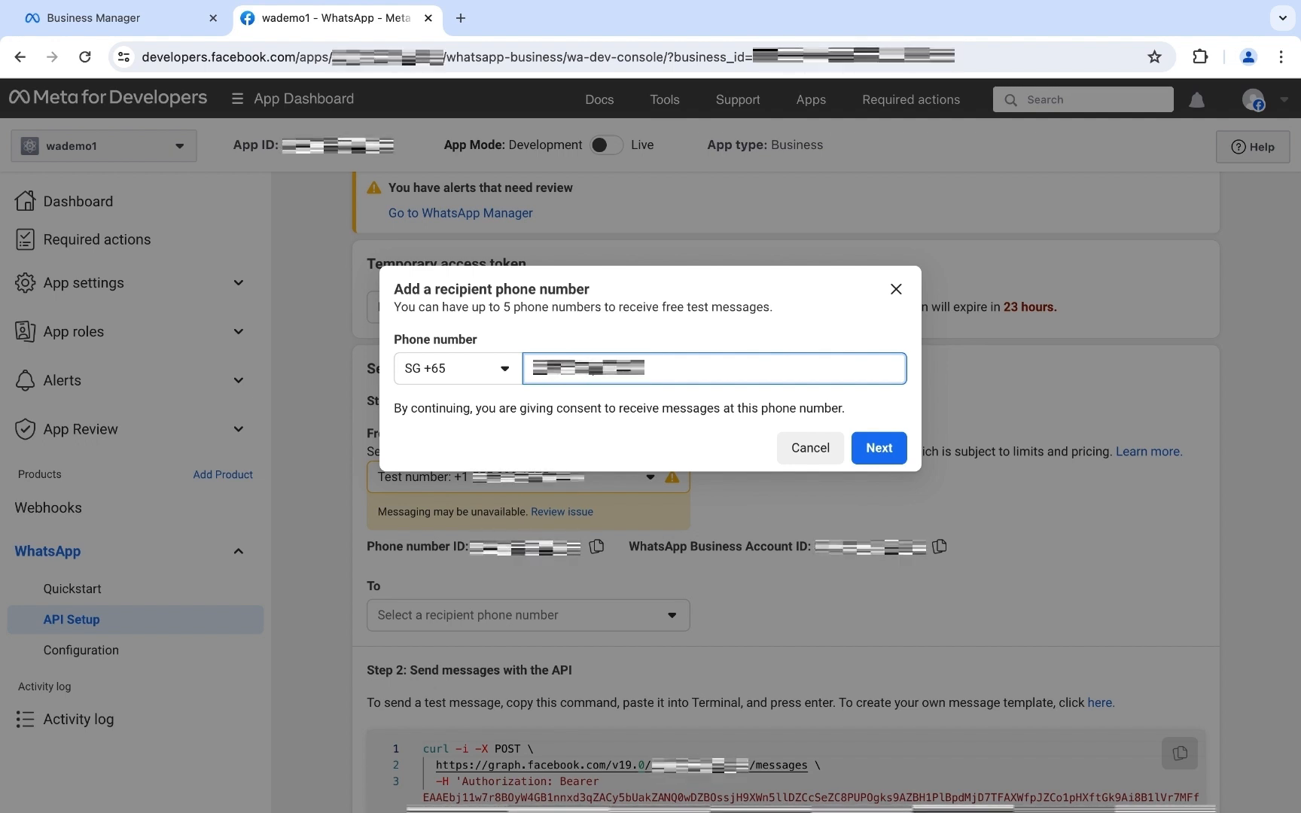
Step: Request a WhatsApp verification code and enter the 5-digit code to verify the number
click(873, 445)
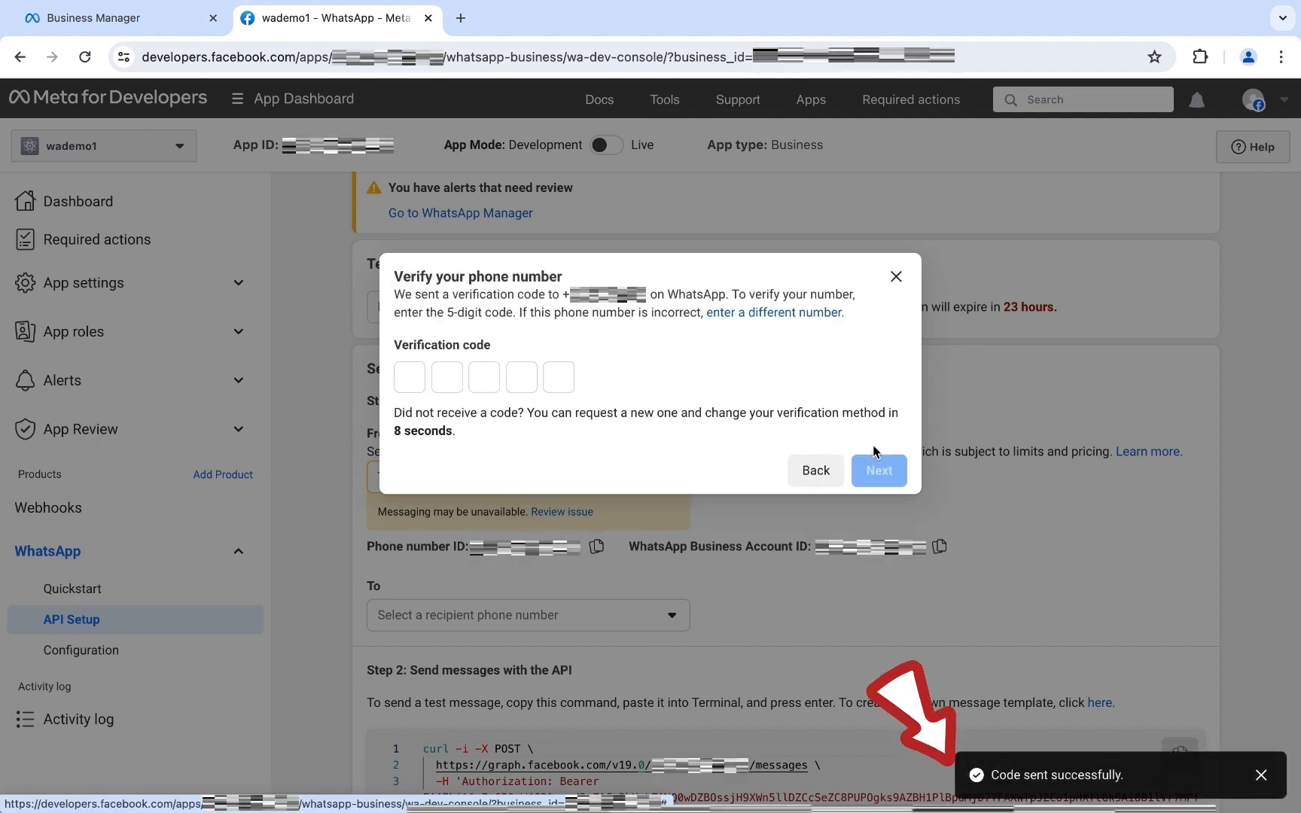
key(Tab)
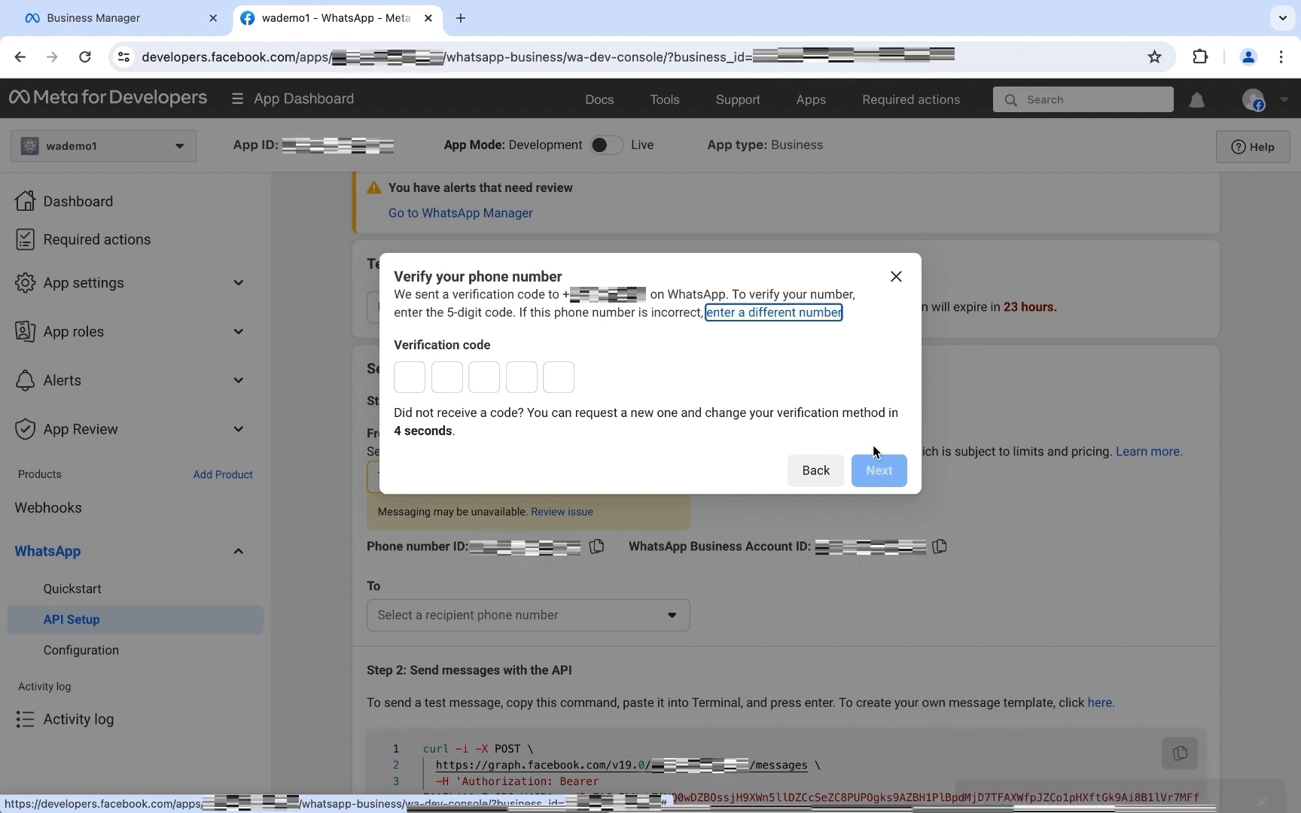
click(415, 377)
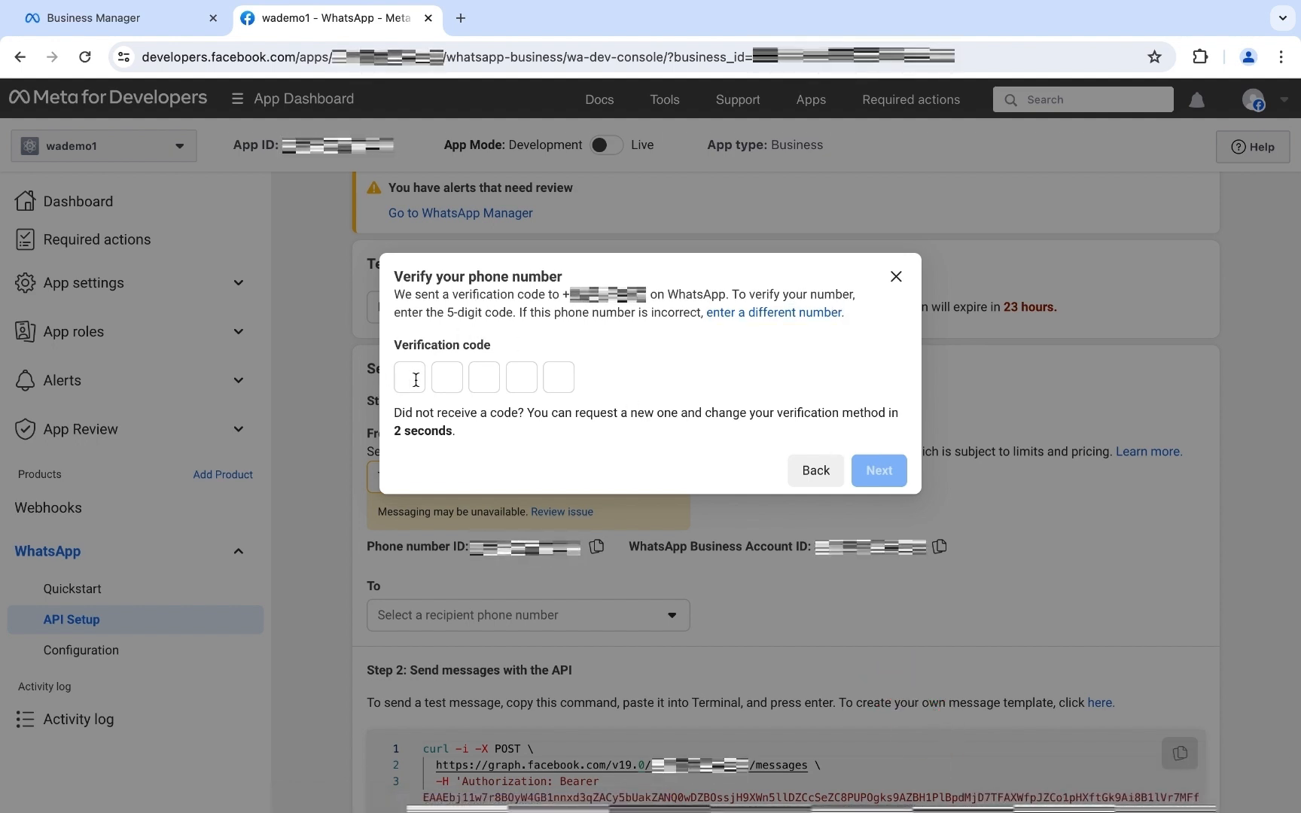
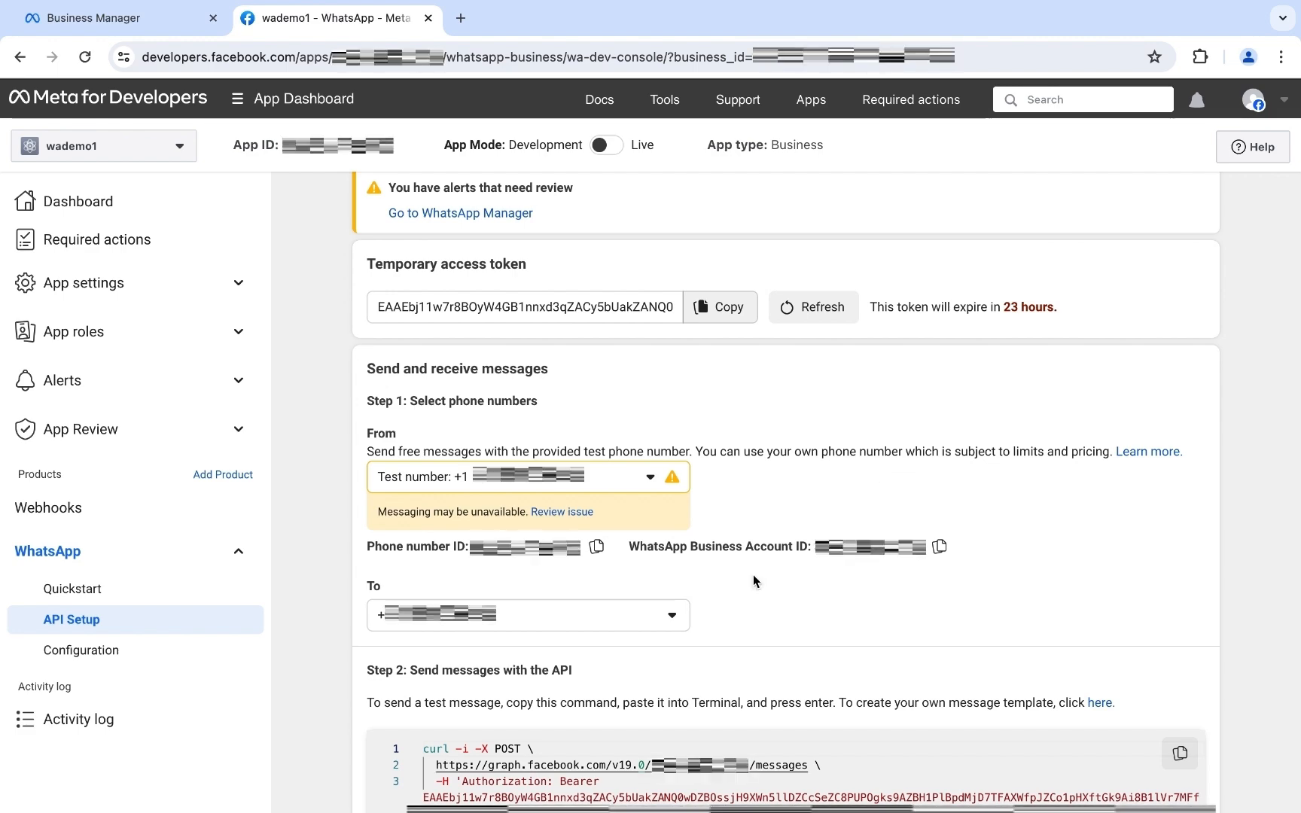
Step: Send the hello_world template test message from Step 2 to the verified recipient number
scroll(773, 606, down, 4)
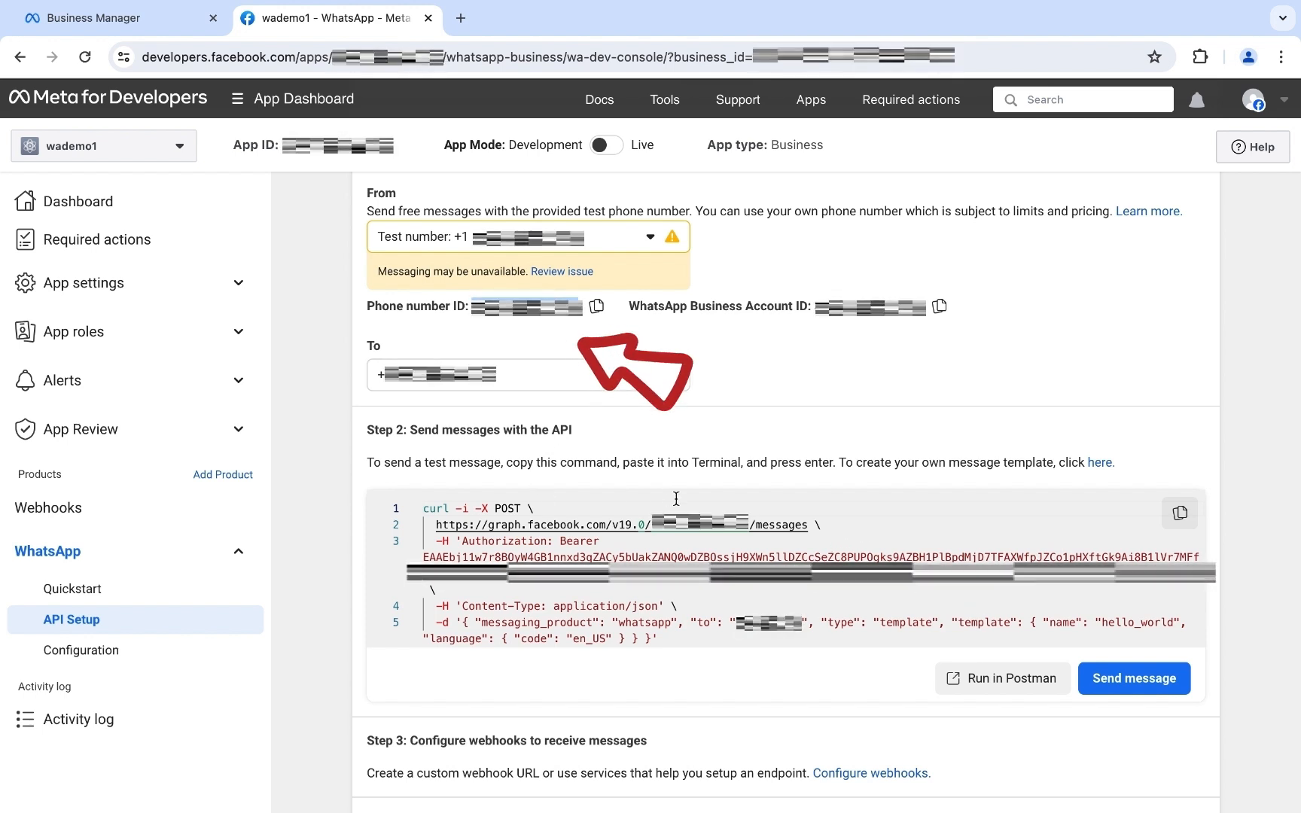
click(1115, 683)
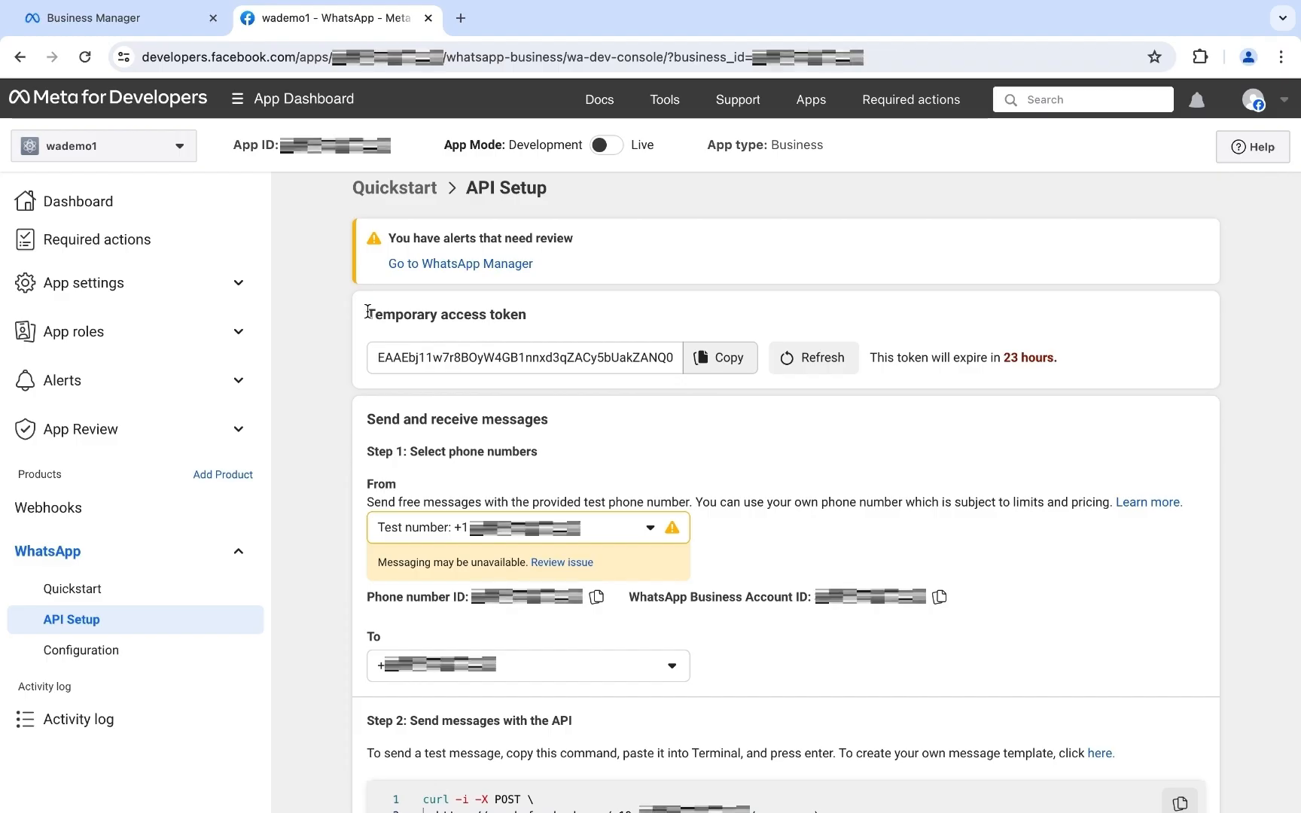
Step: Highlight the Temporary access token heading on the wademo1 API Setup page
drag(365, 315, 561, 316)
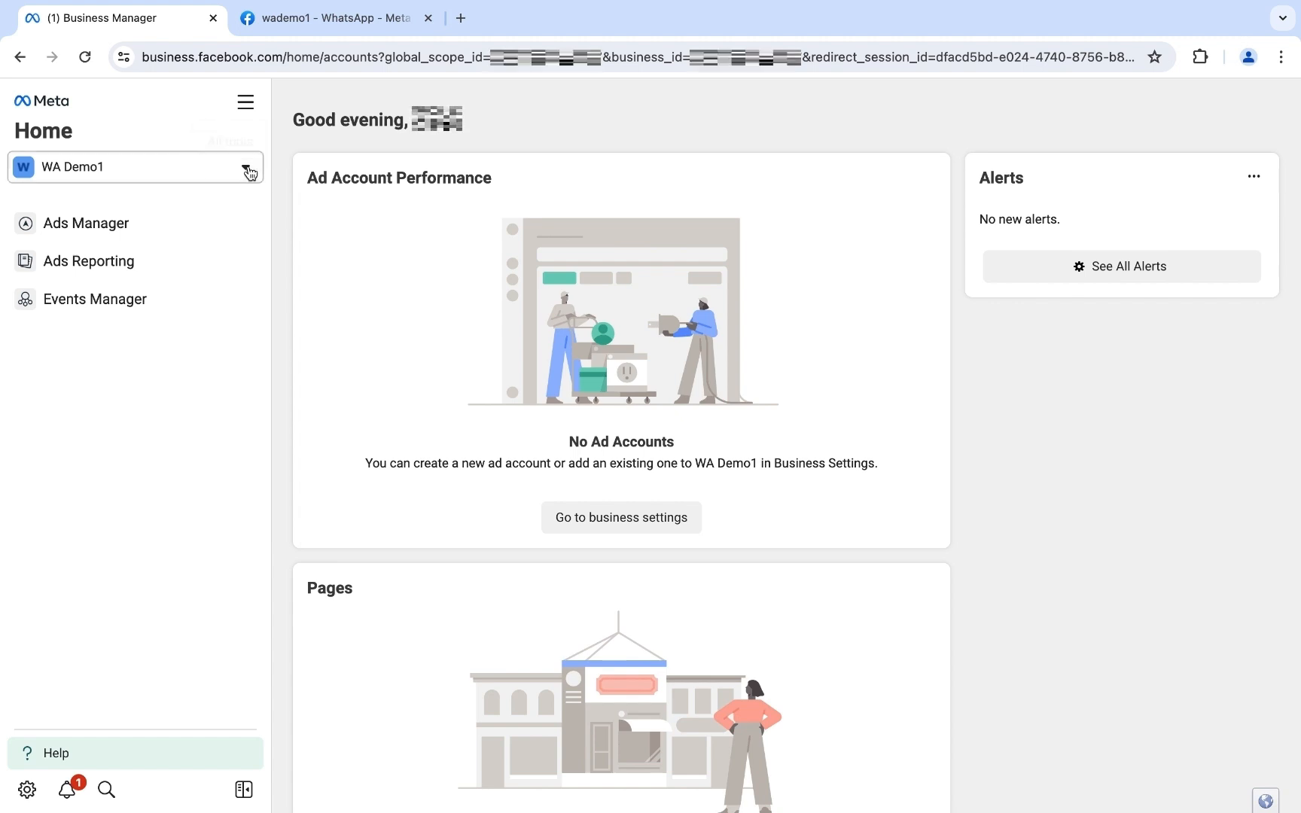
Step: Open WA Demo1's business settings at the System users list
click(249, 172)
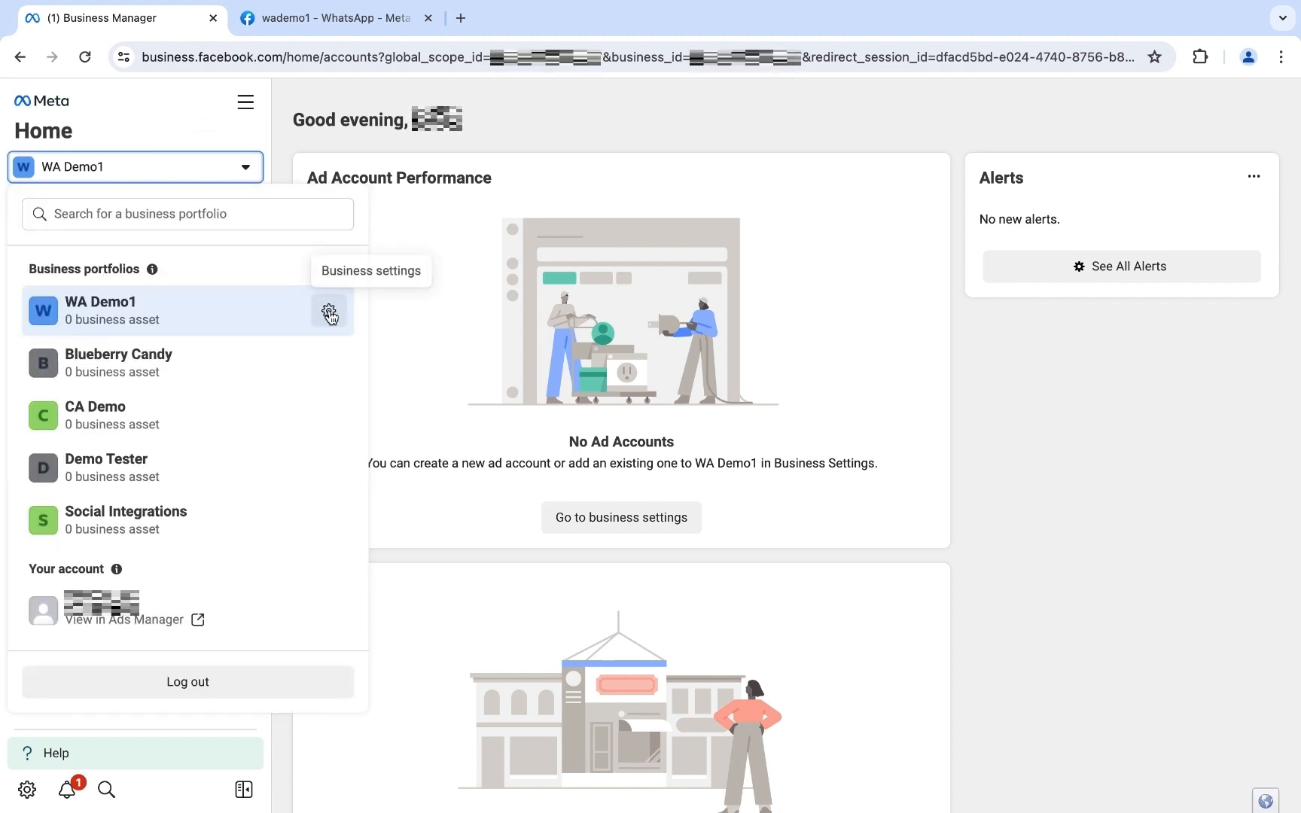
click(329, 312)
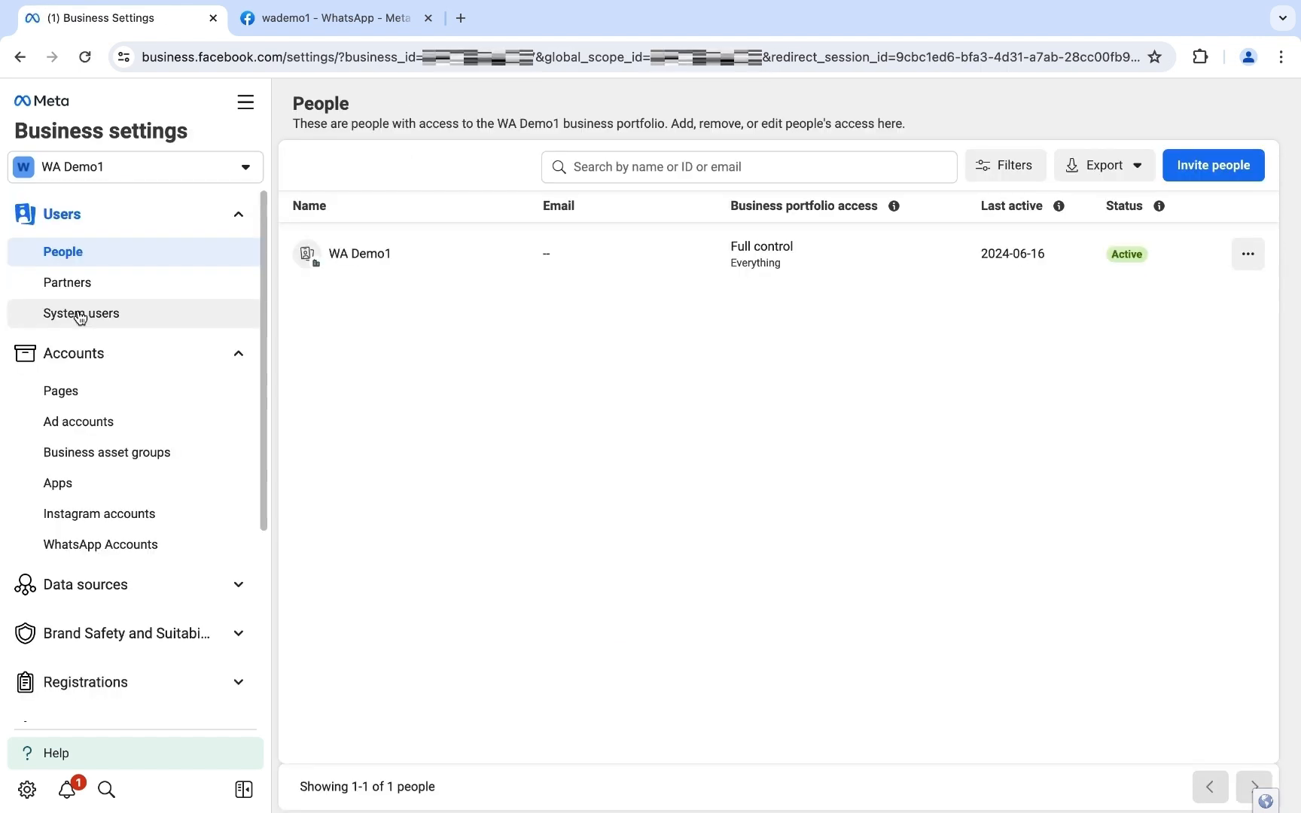
click(80, 313)
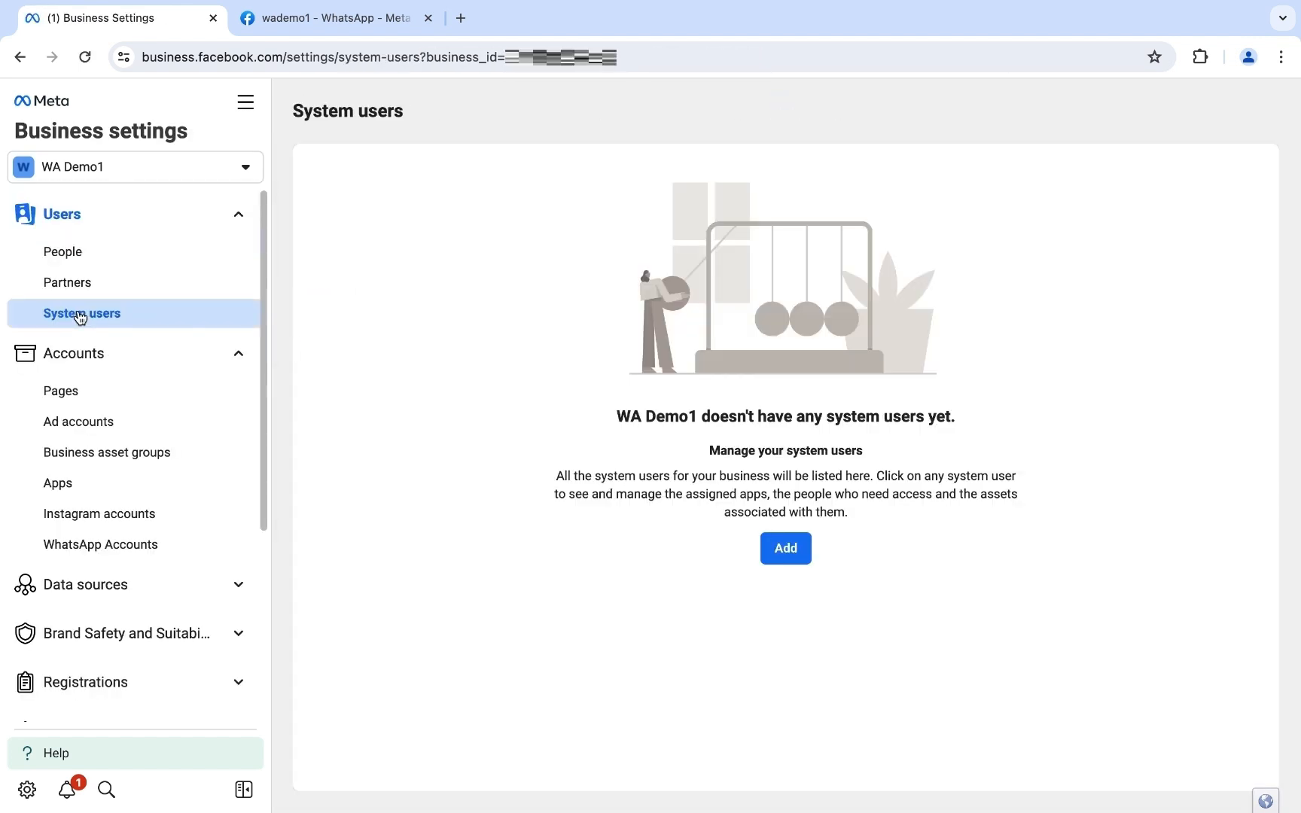
Step: Start adding a system user and accept the non-discrimination policy
click(792, 557)
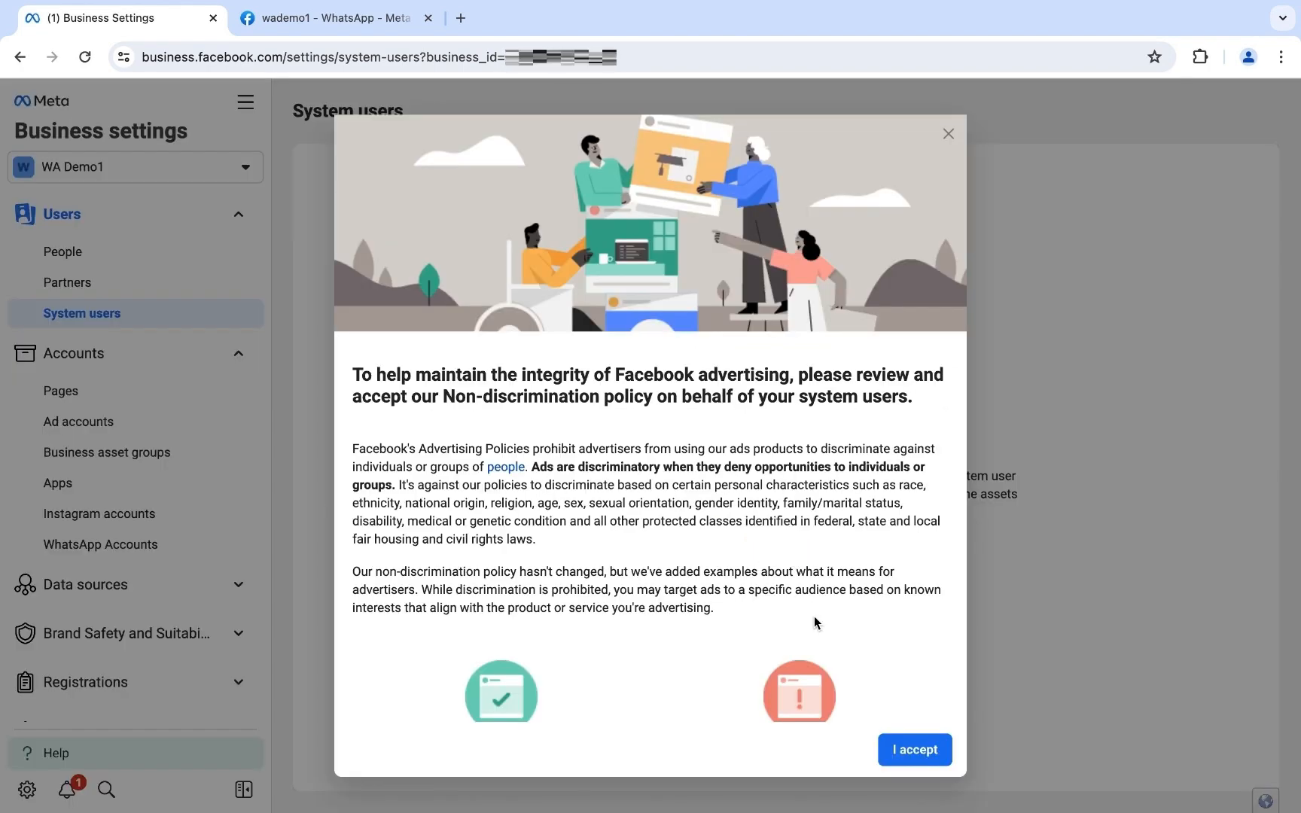
click(908, 752)
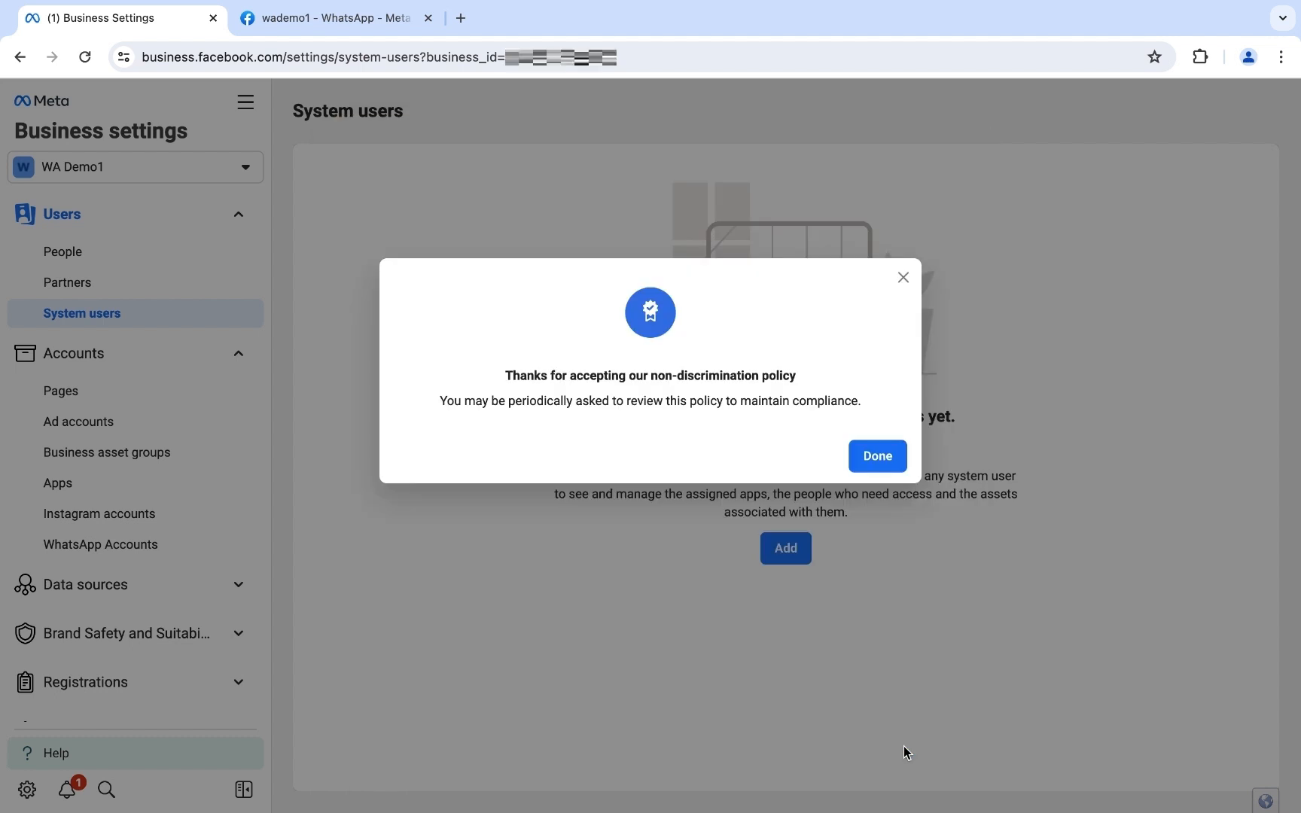
click(873, 461)
Step: Create system user 'systemadmin' with the Admin role and accept the non-discrimination policy
click(639, 338)
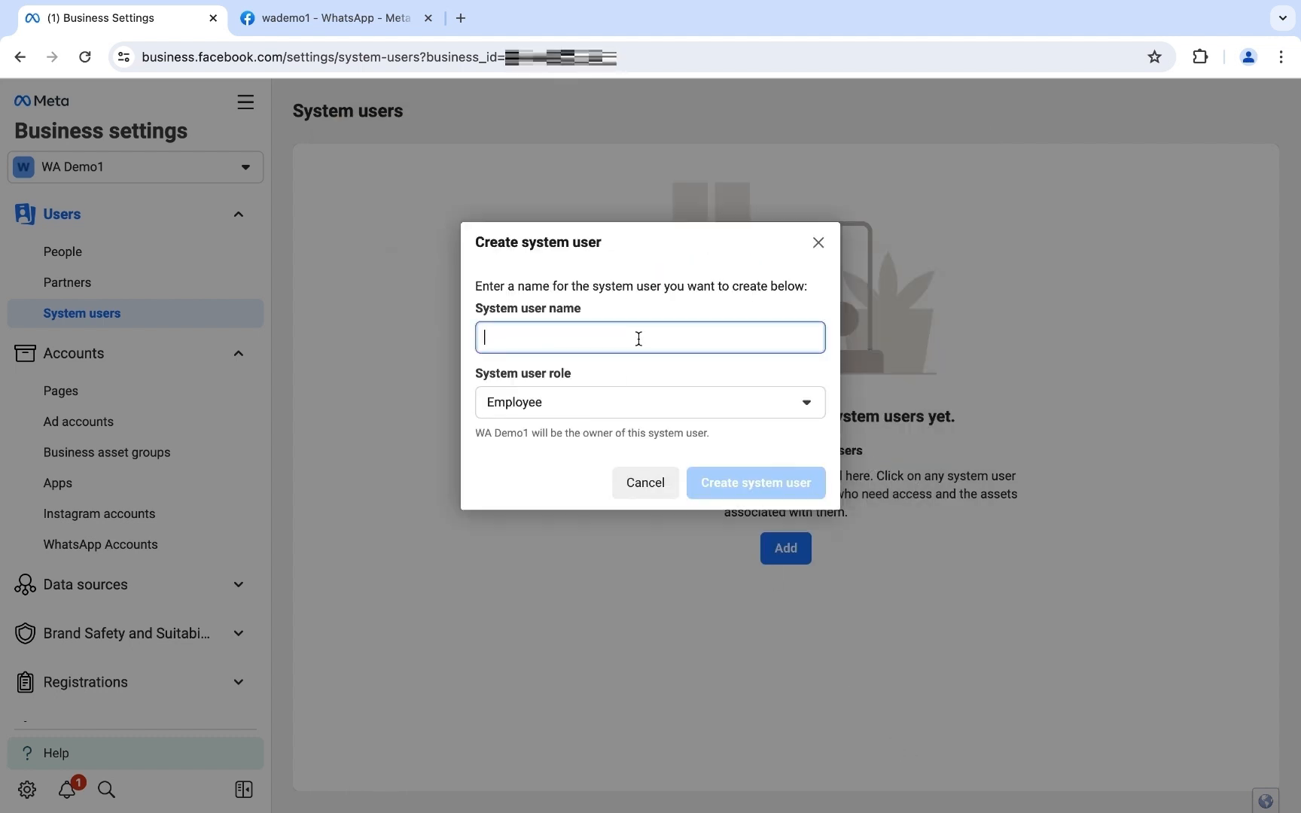
text(syst)
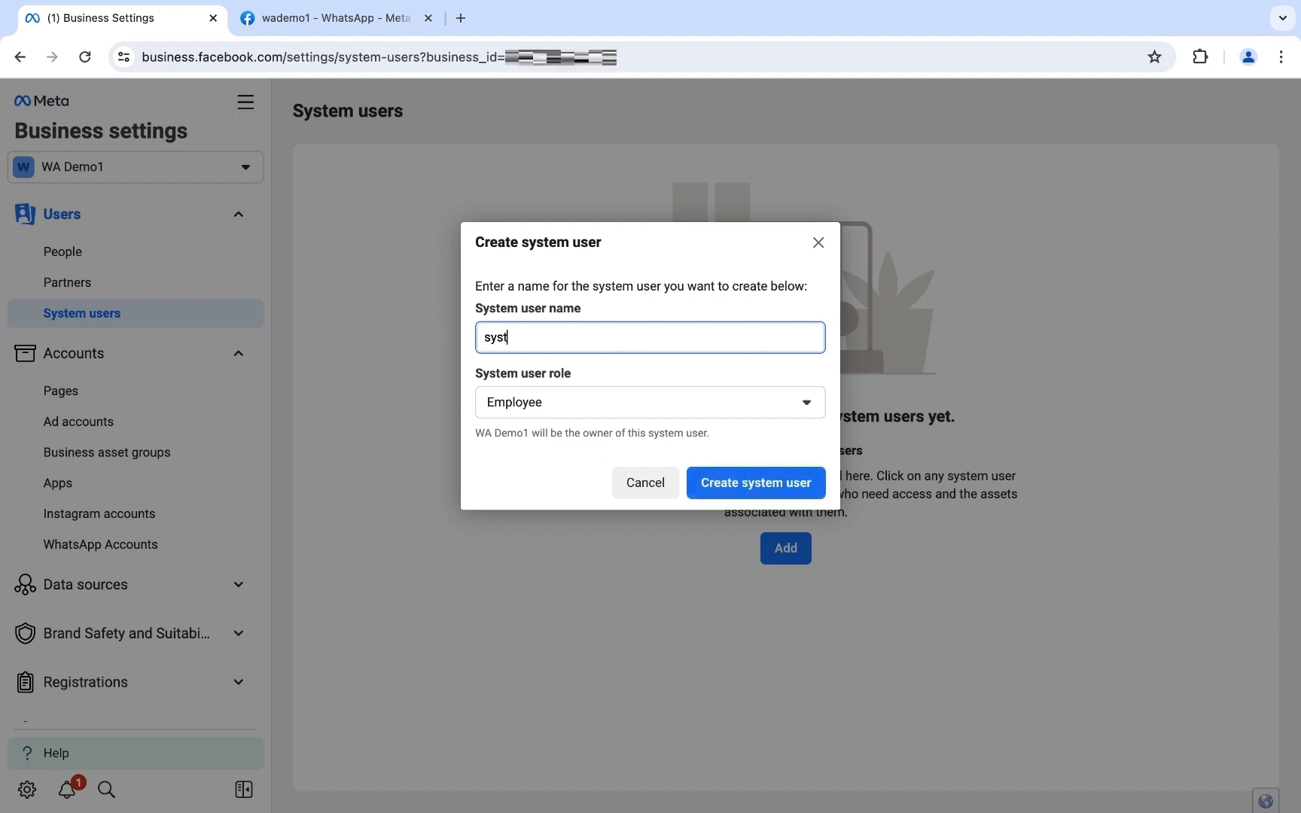
text(emadmin)
click(654, 403)
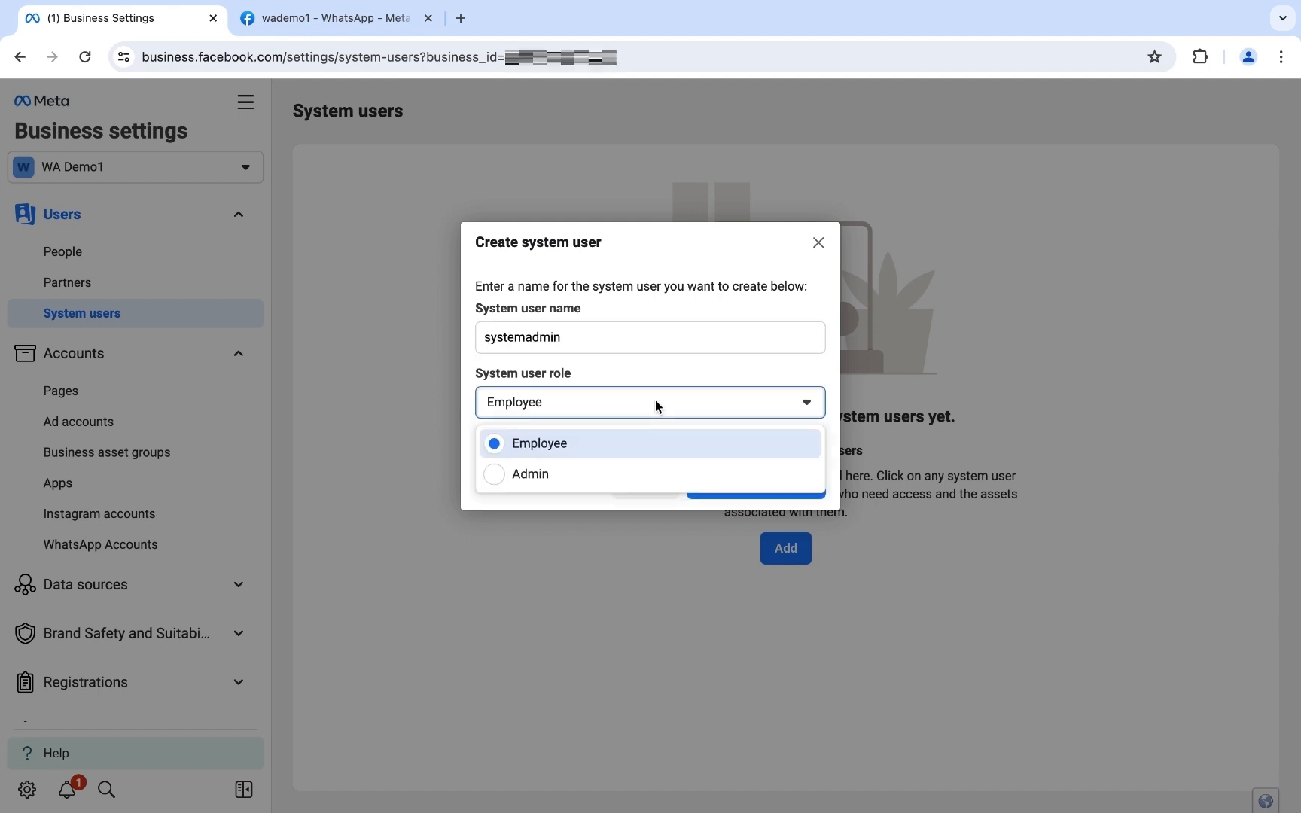
click(561, 473)
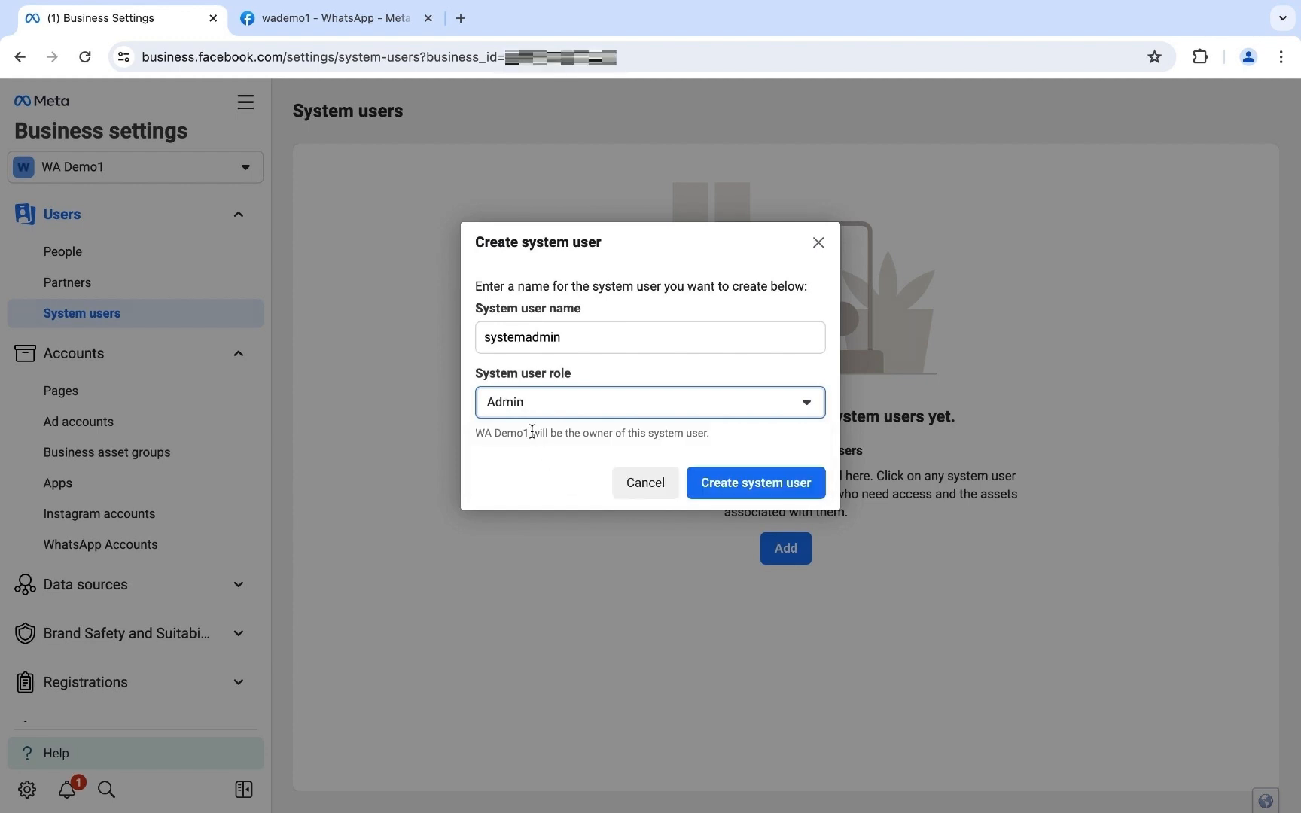
click(752, 497)
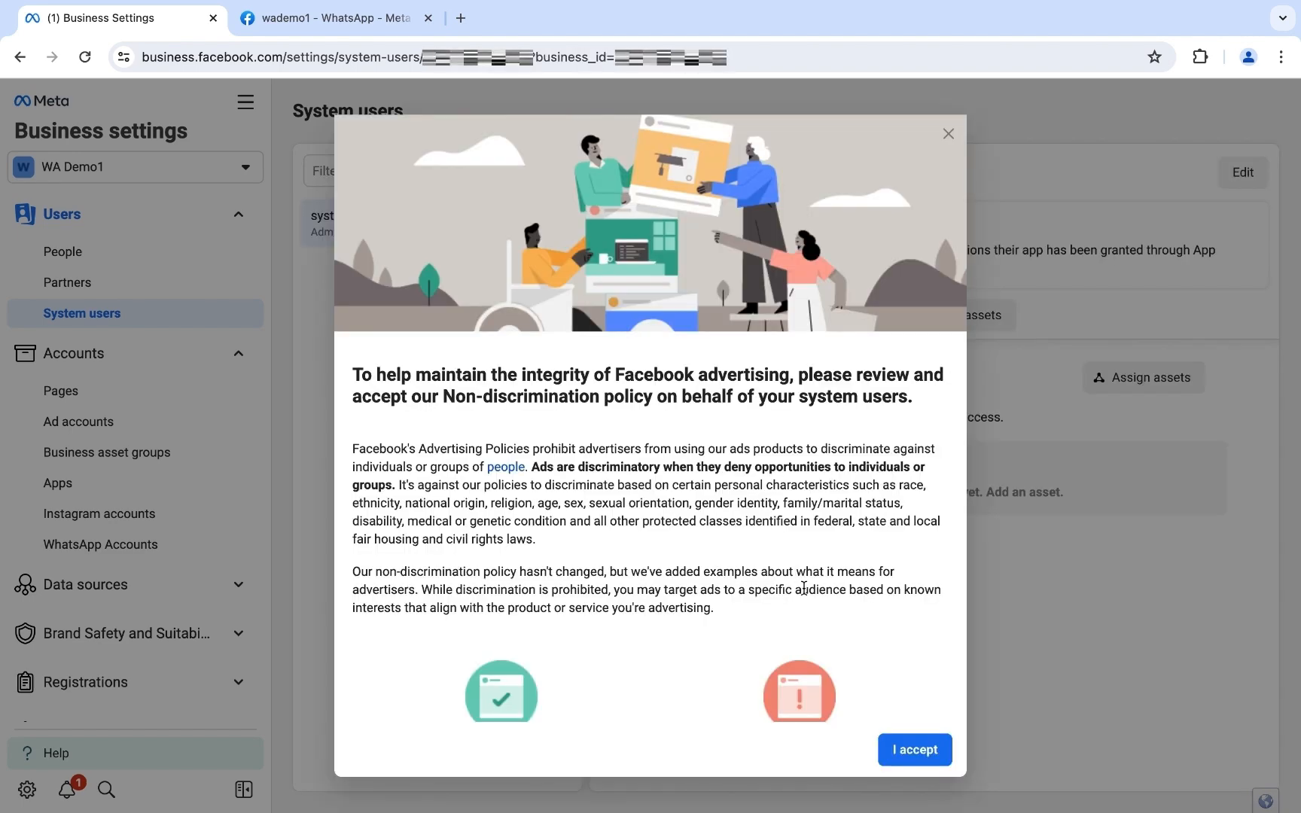
scroll(867, 681, down, 7)
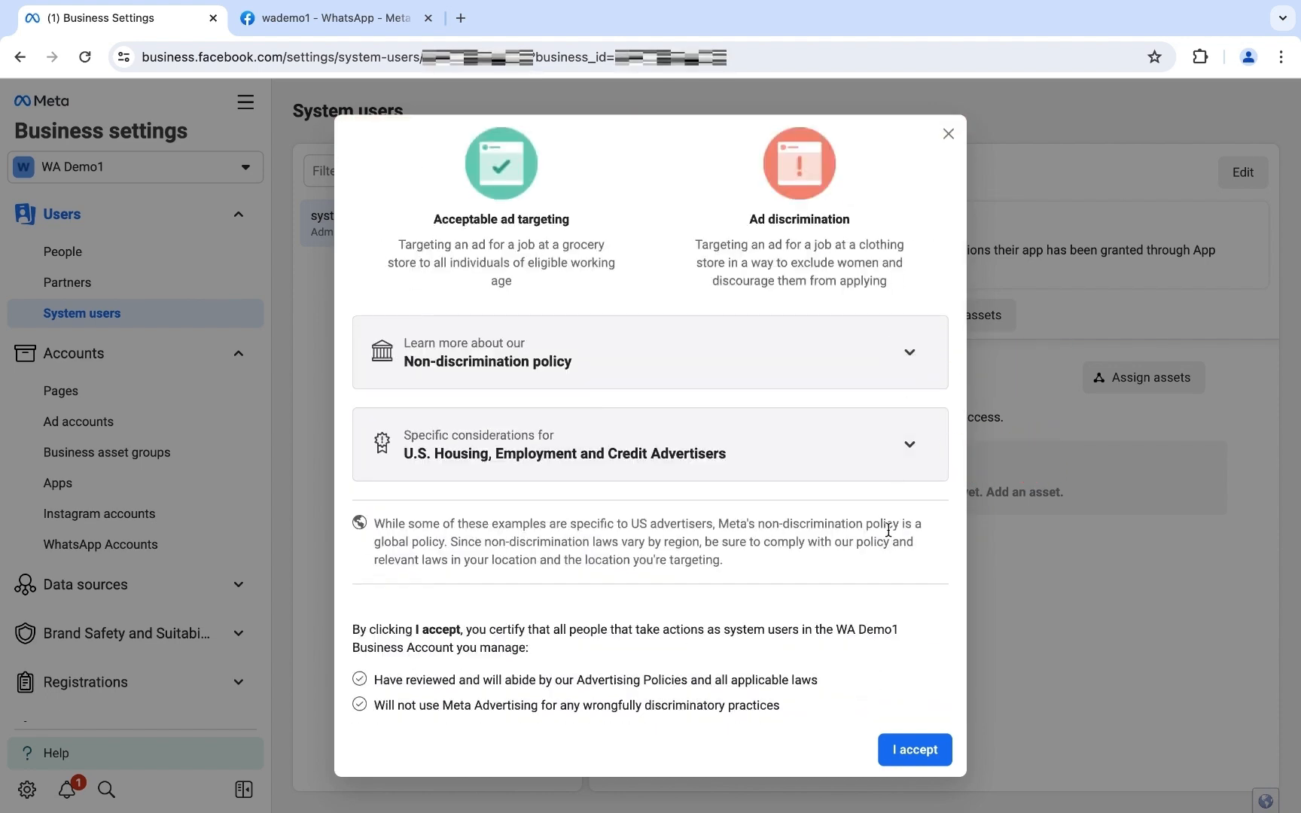
scroll(888, 530, up, 7)
click(907, 753)
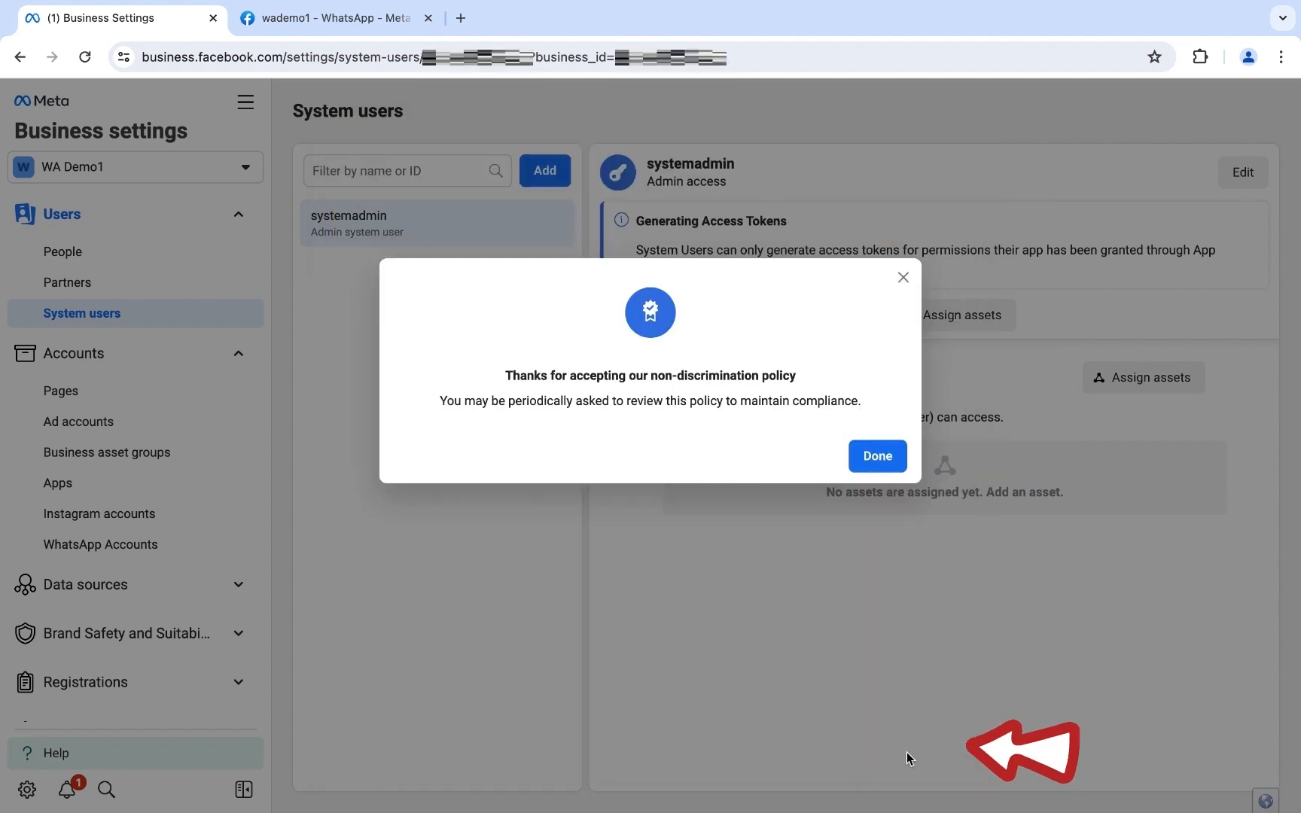
click(876, 469)
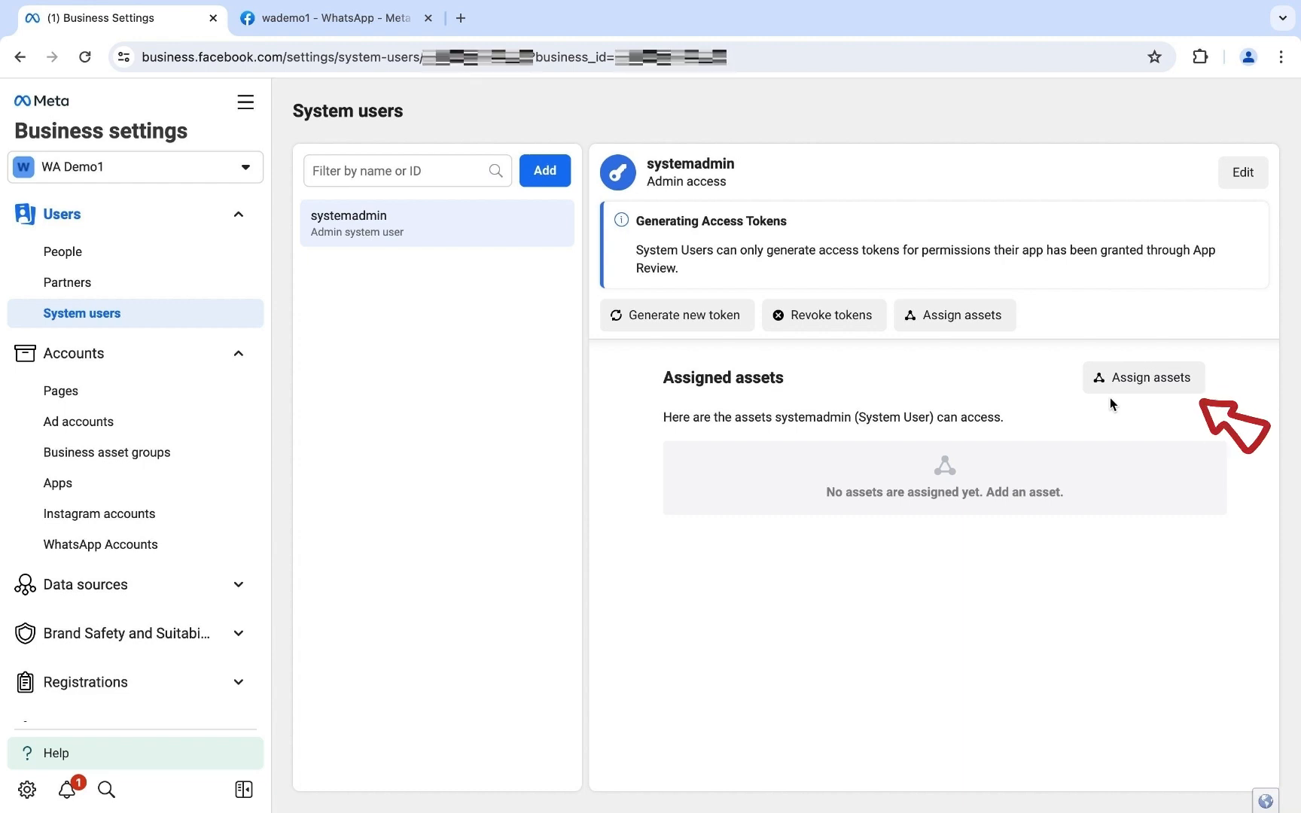
Step: Assign the wademo1 app to systemadmin with the Test app permission turned on
click(1139, 379)
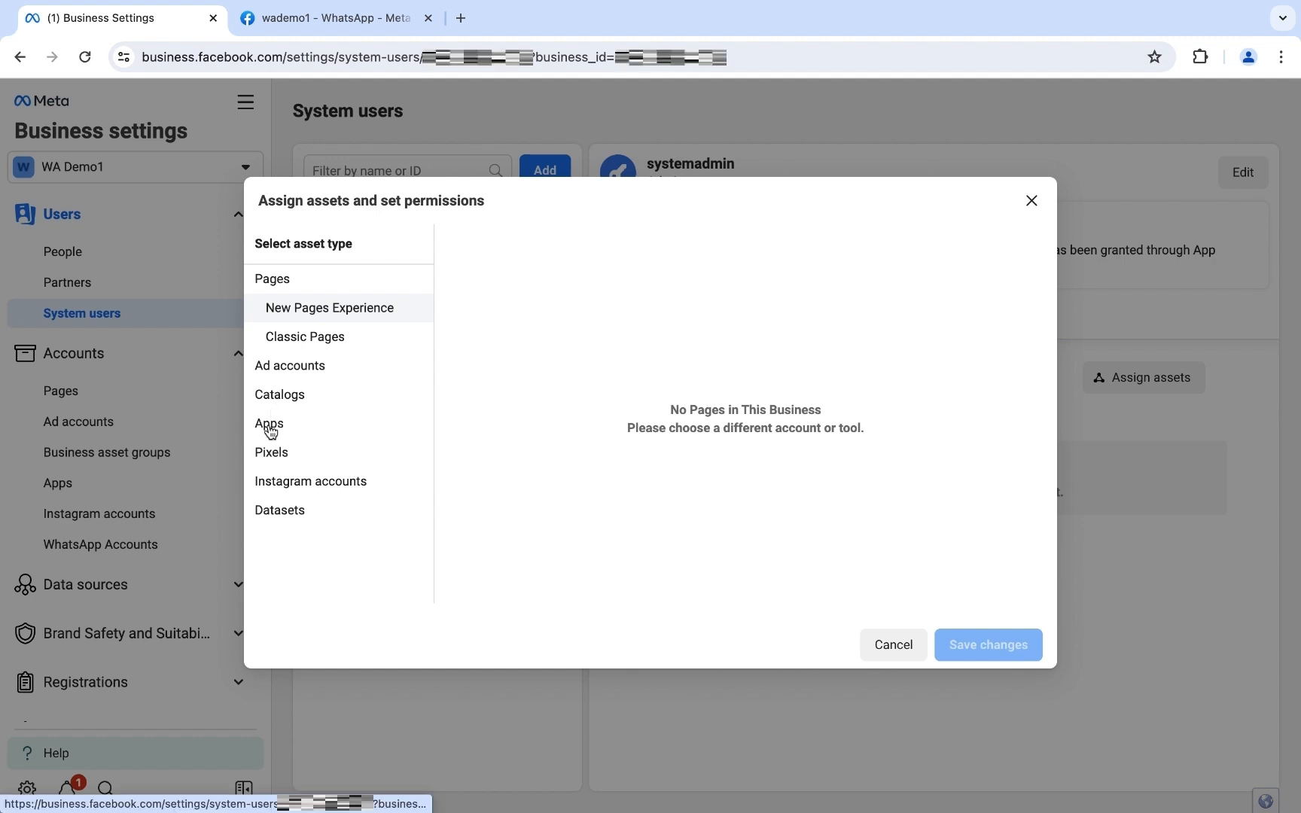
click(269, 425)
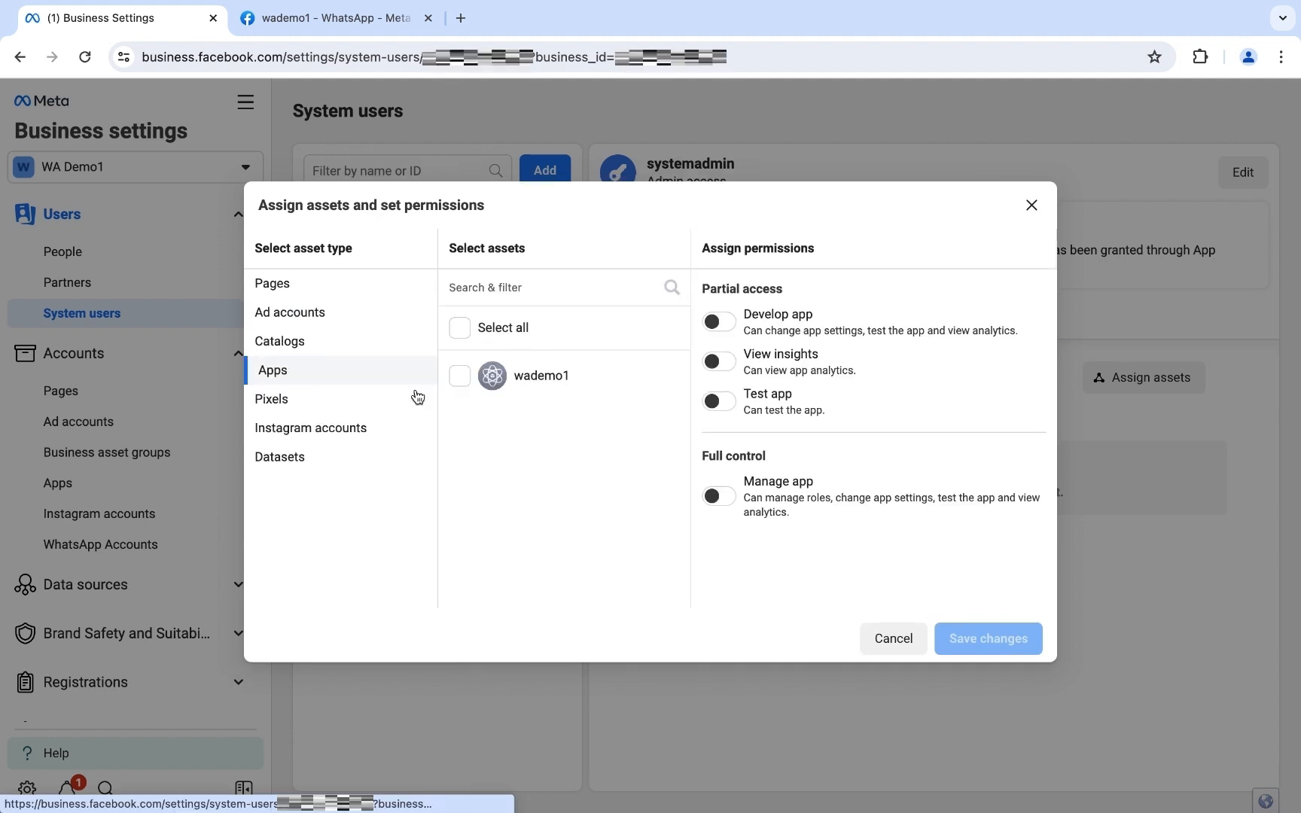
click(459, 375)
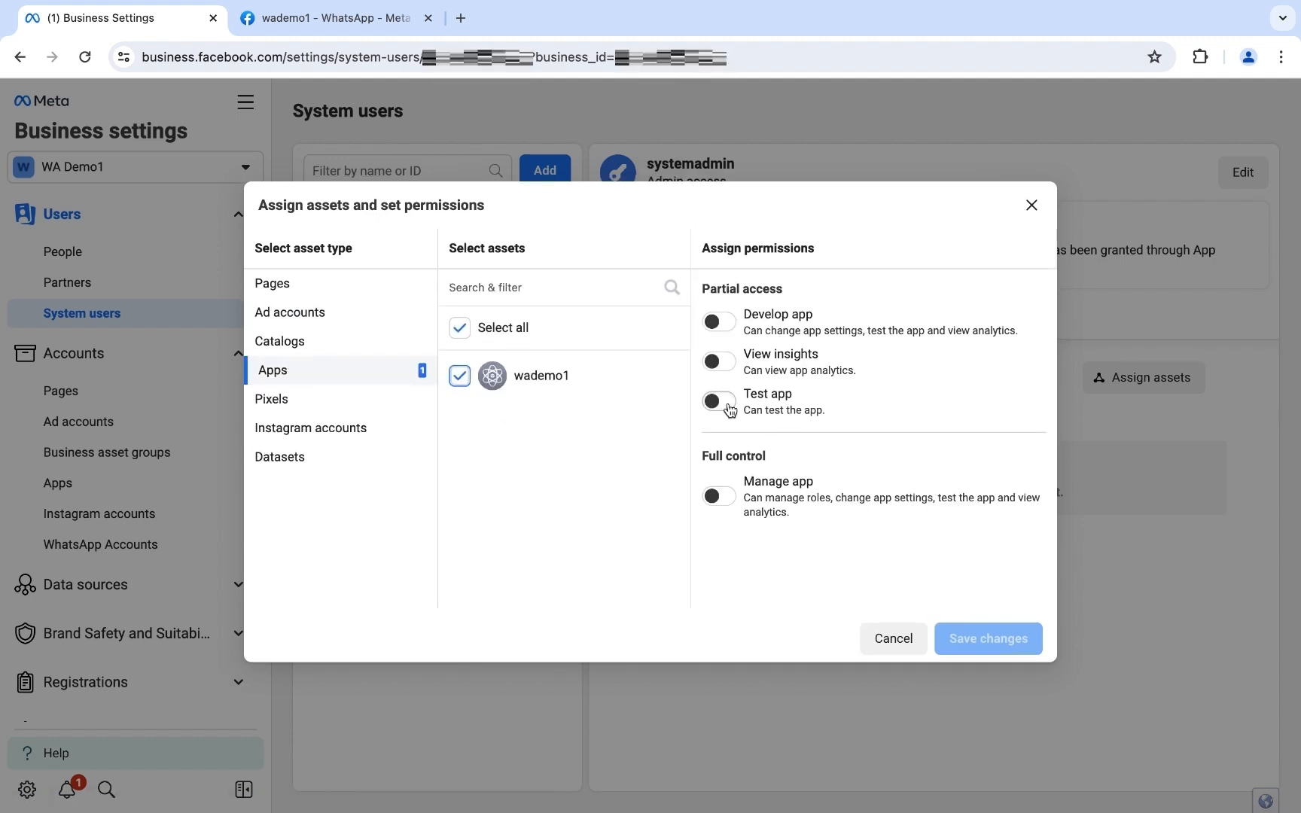
click(721, 401)
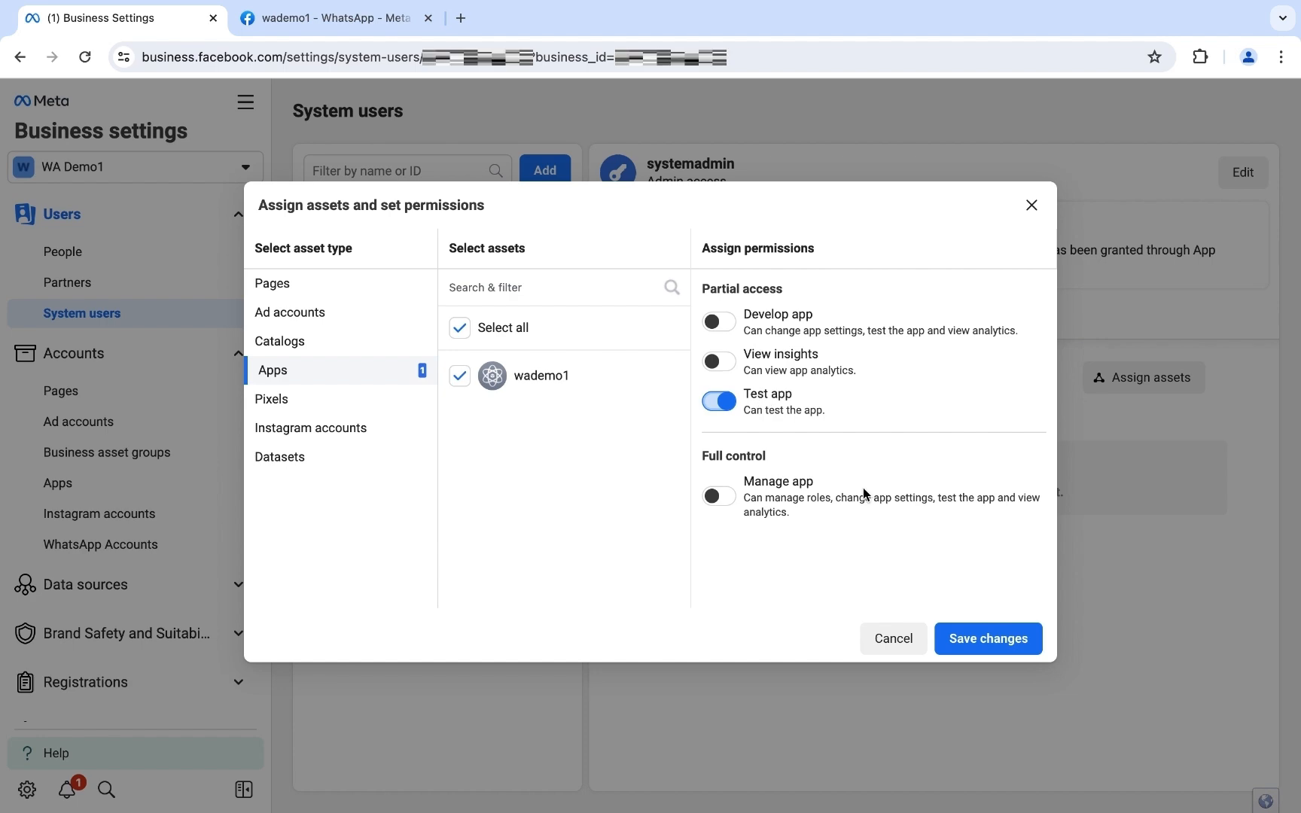
click(1004, 640)
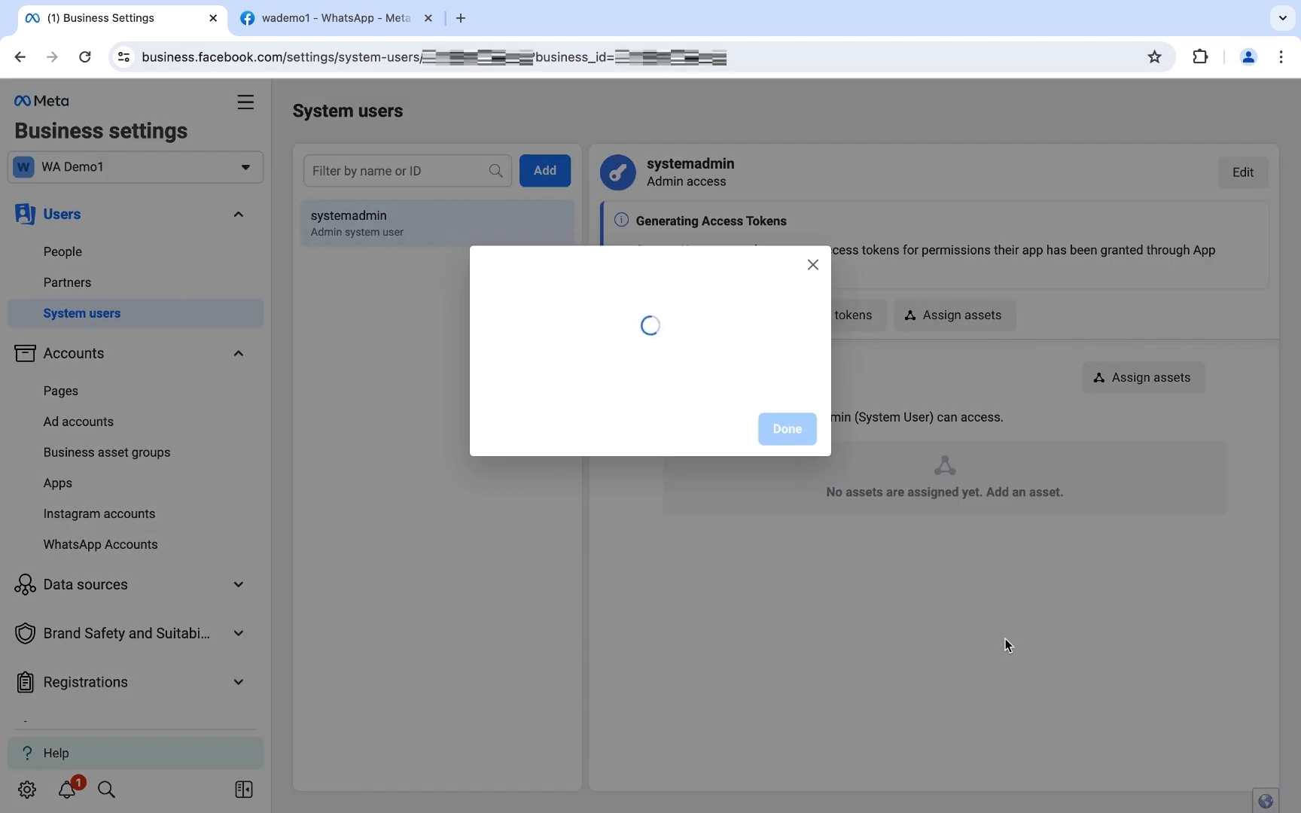
click(786, 395)
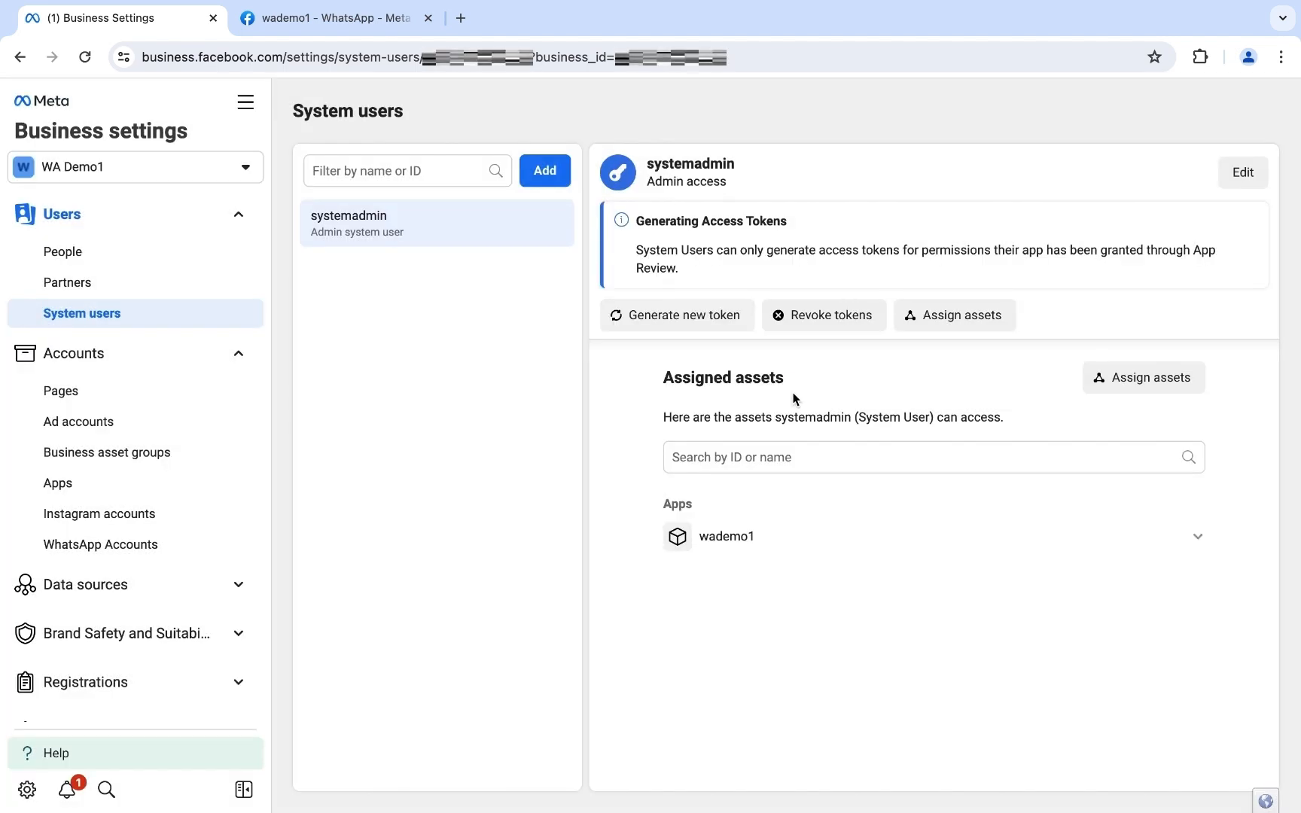
Step: Generate a never-expiring wademo1 token with whatsapp_business_management and whatsapp_business_messaging permissions
click(680, 314)
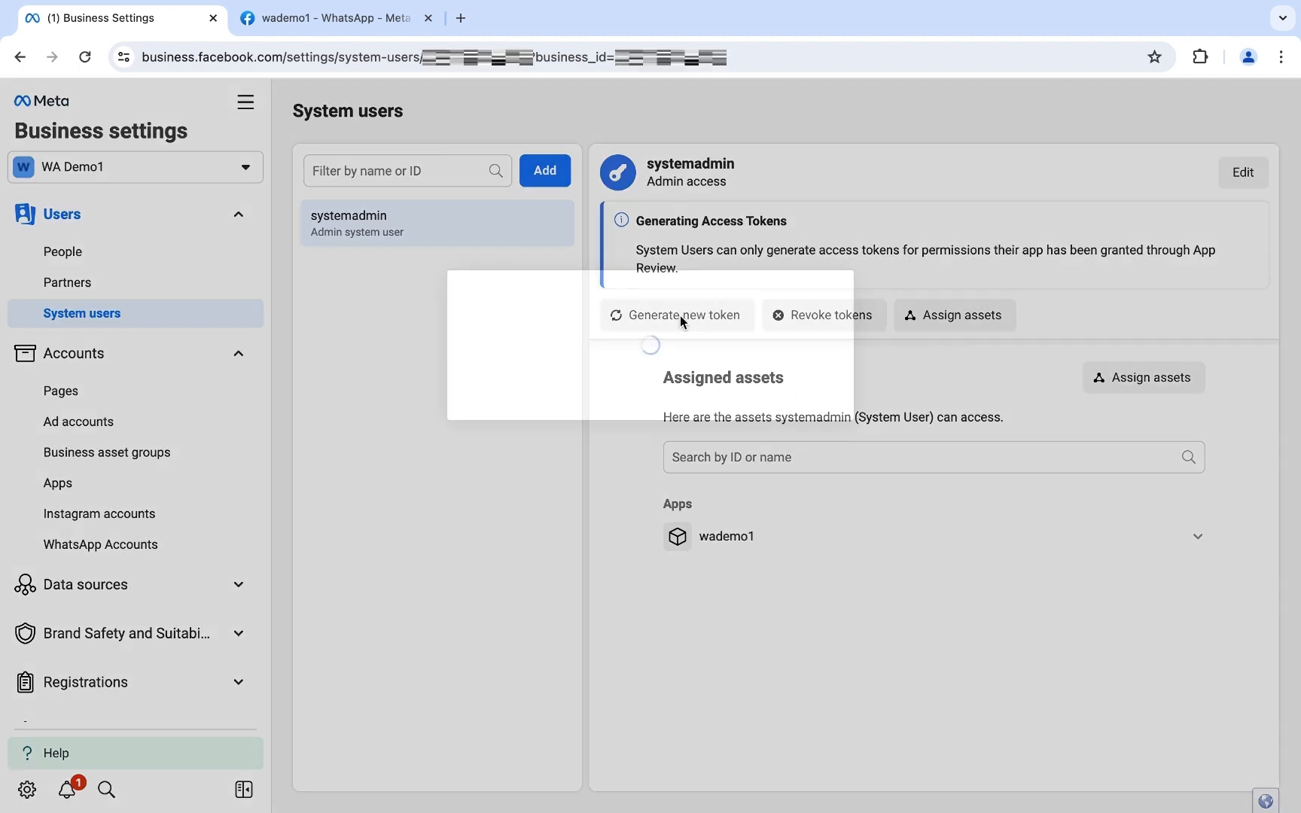
click(822, 362)
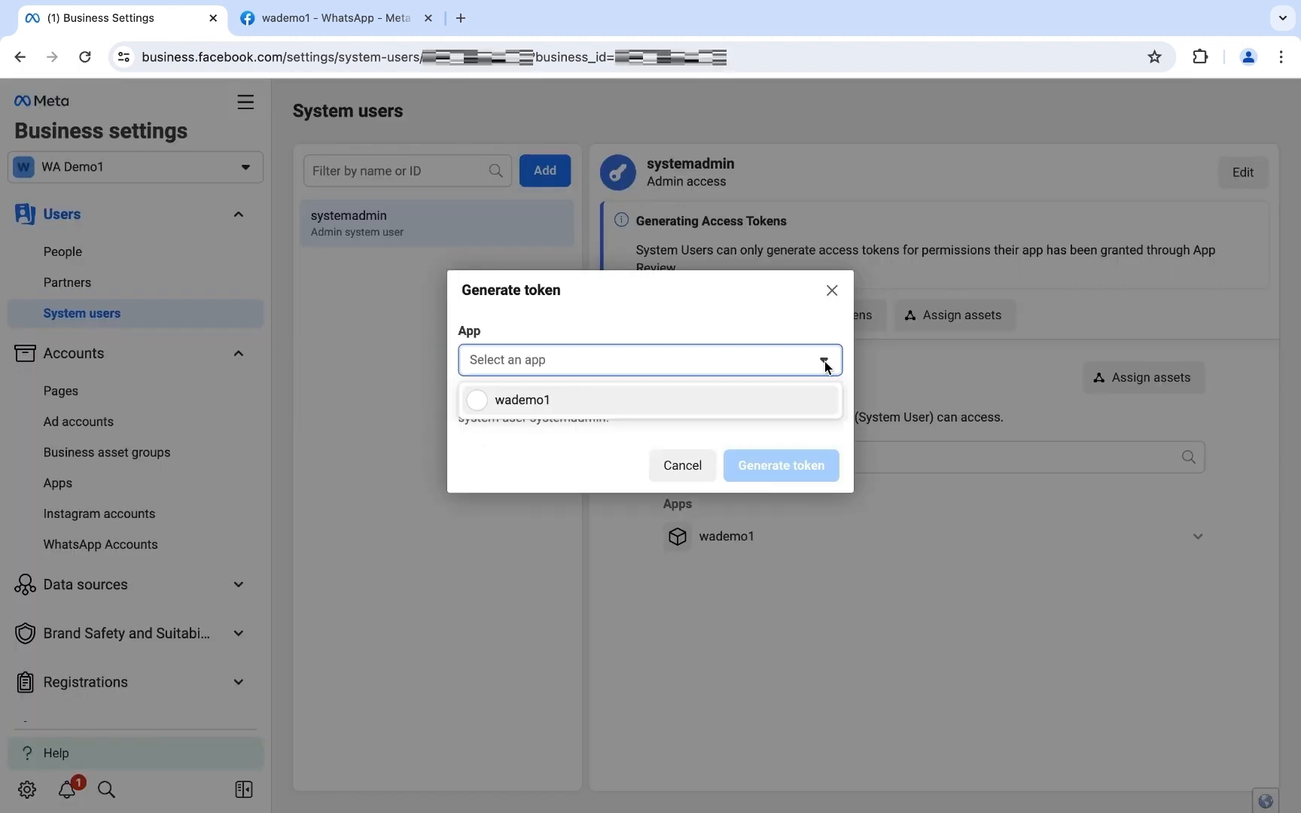
click(647, 401)
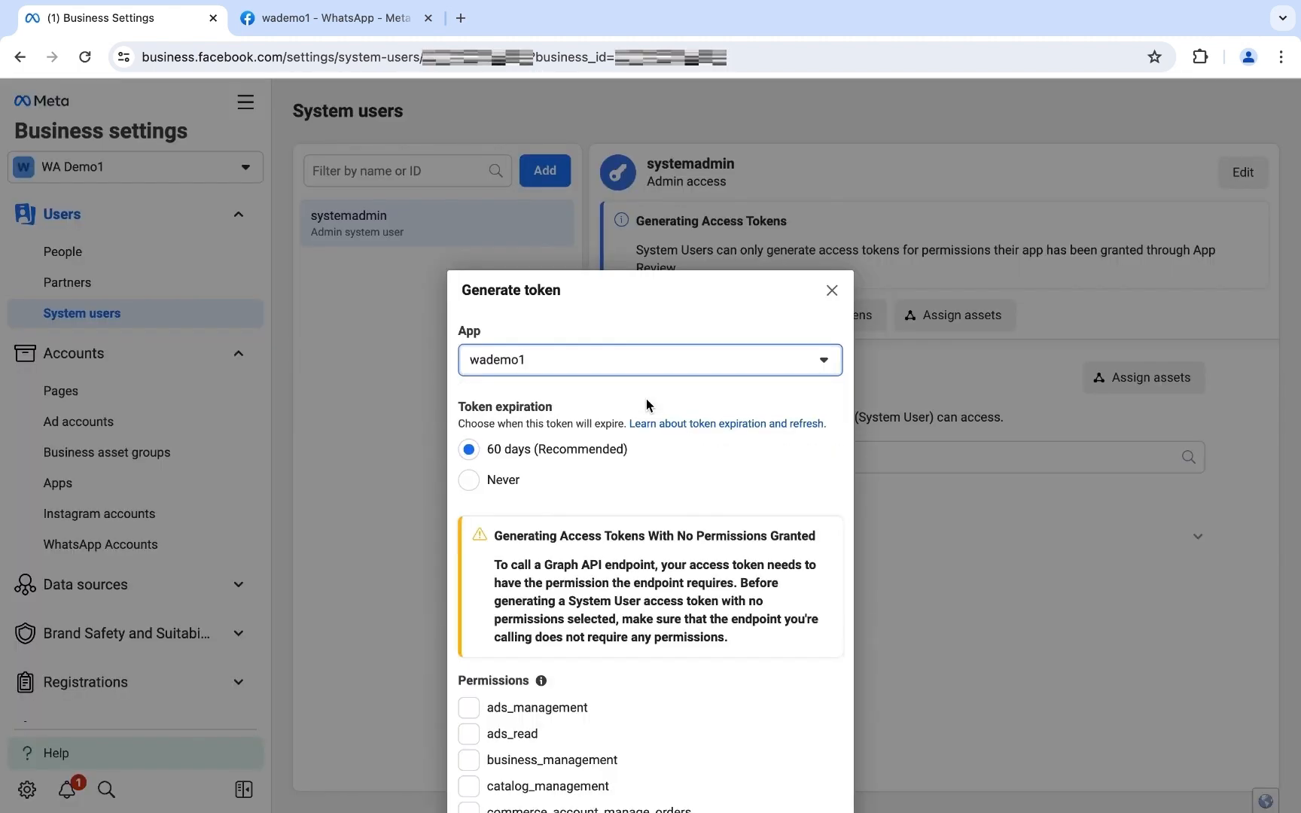
click(498, 482)
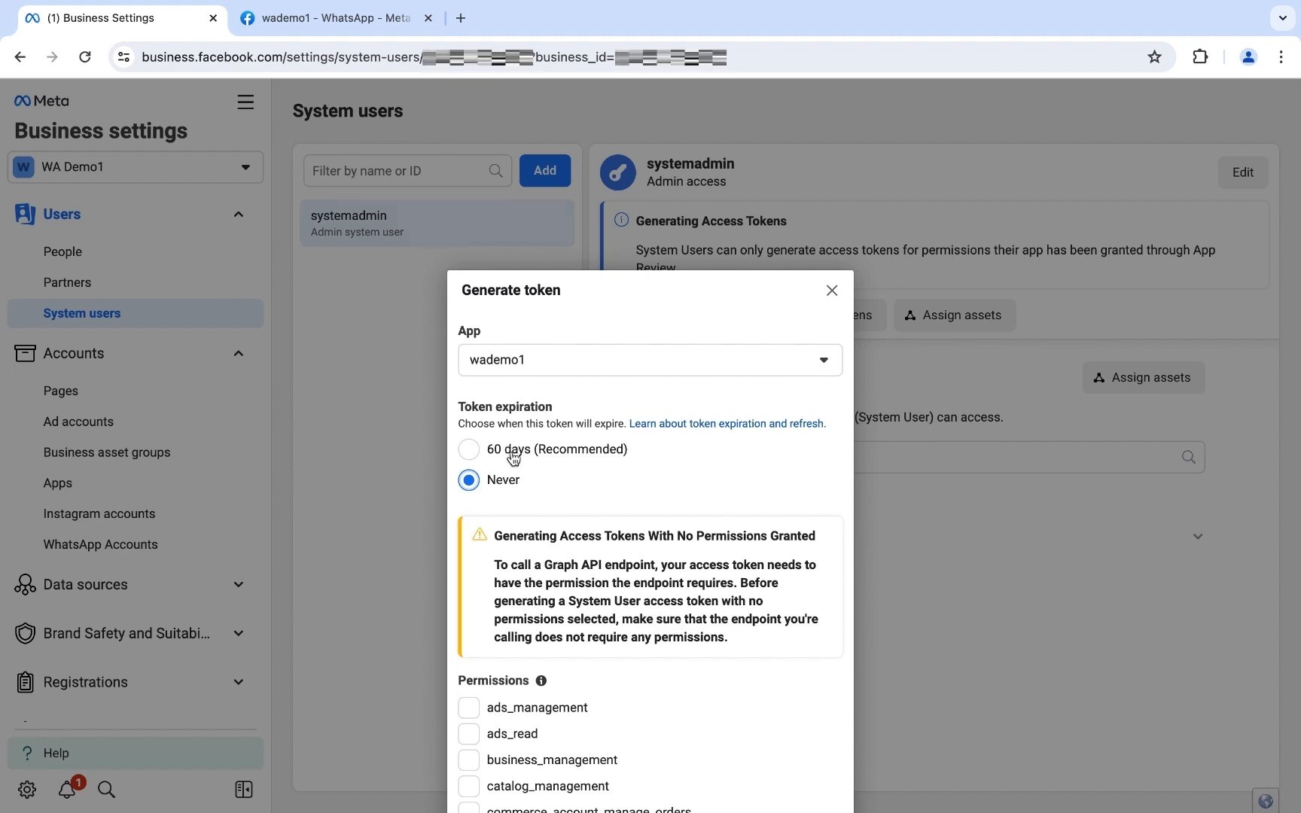
scroll(533, 579, down, 3)
scroll(533, 579, down, 10)
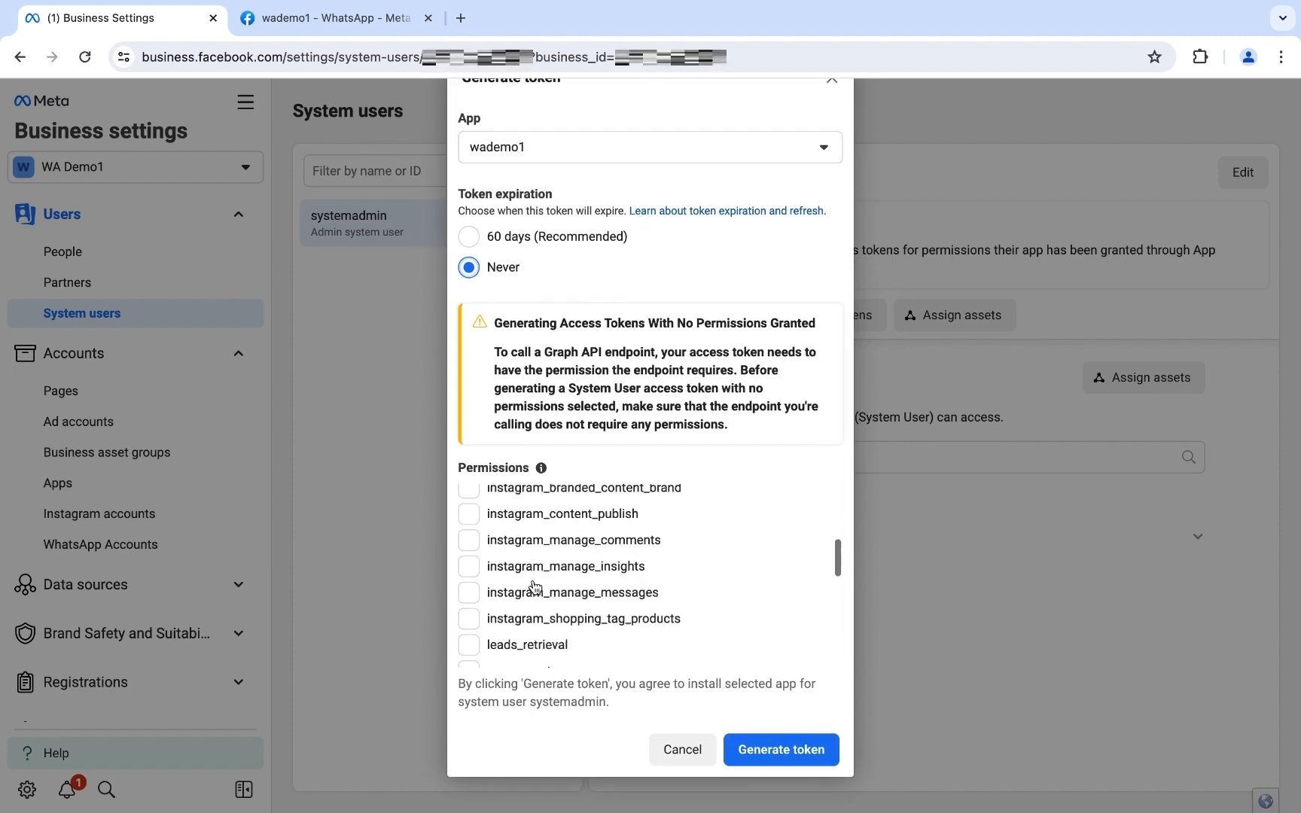
click(474, 640)
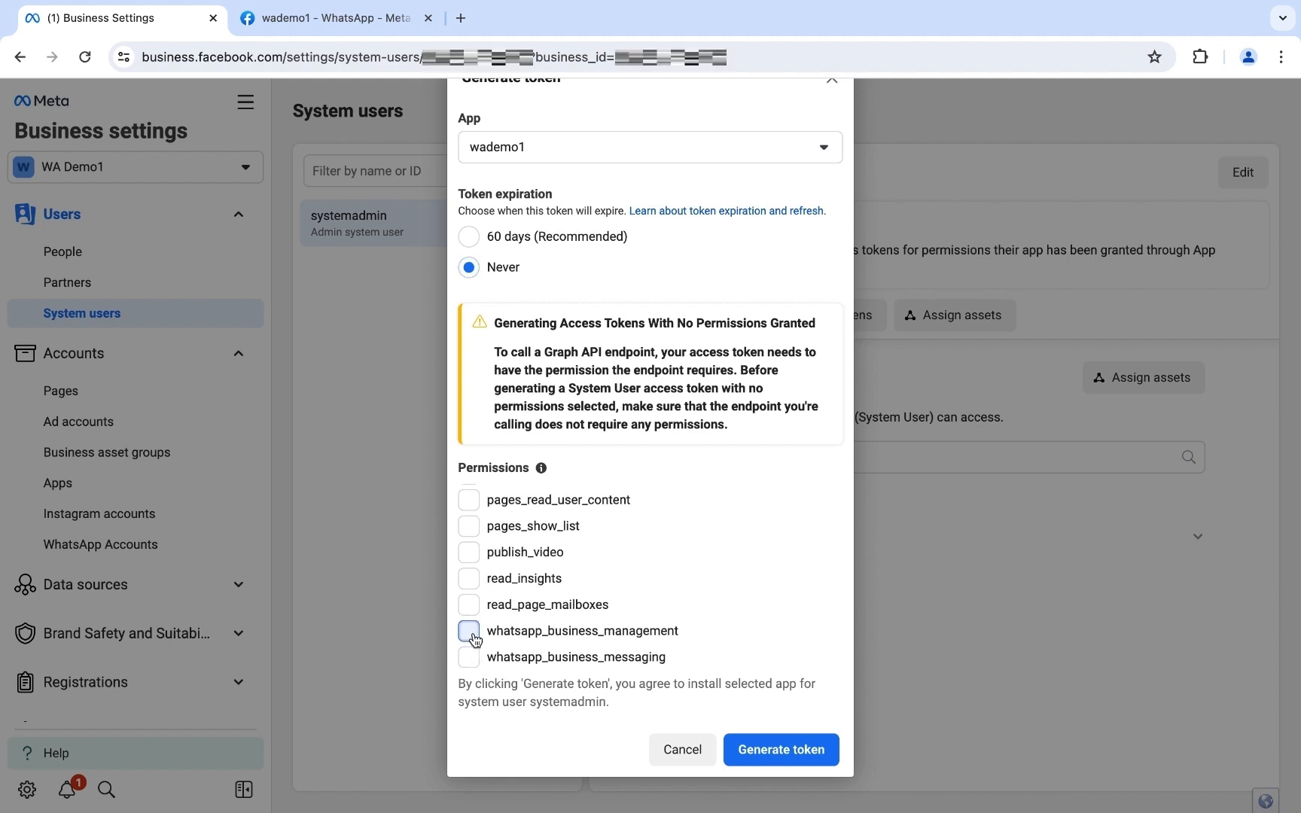
click(473, 659)
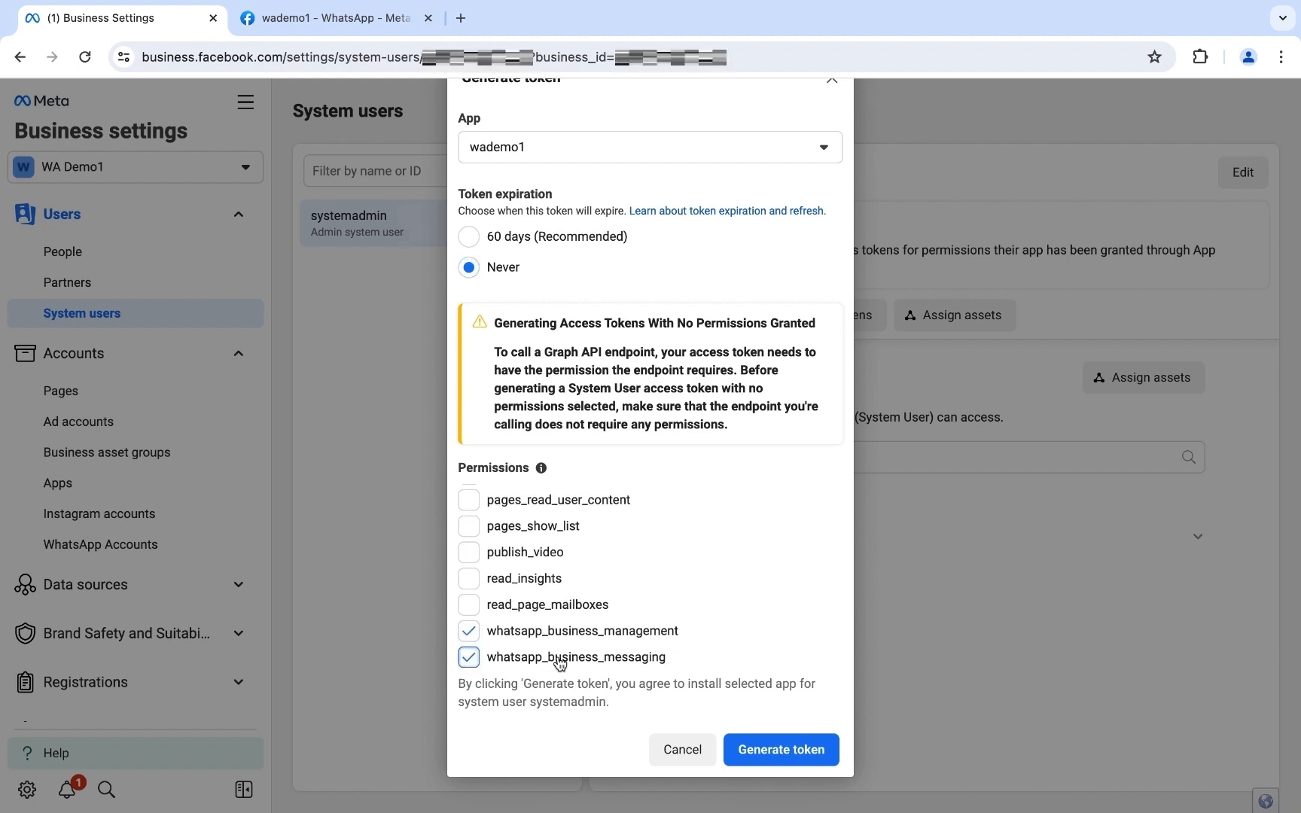
click(772, 753)
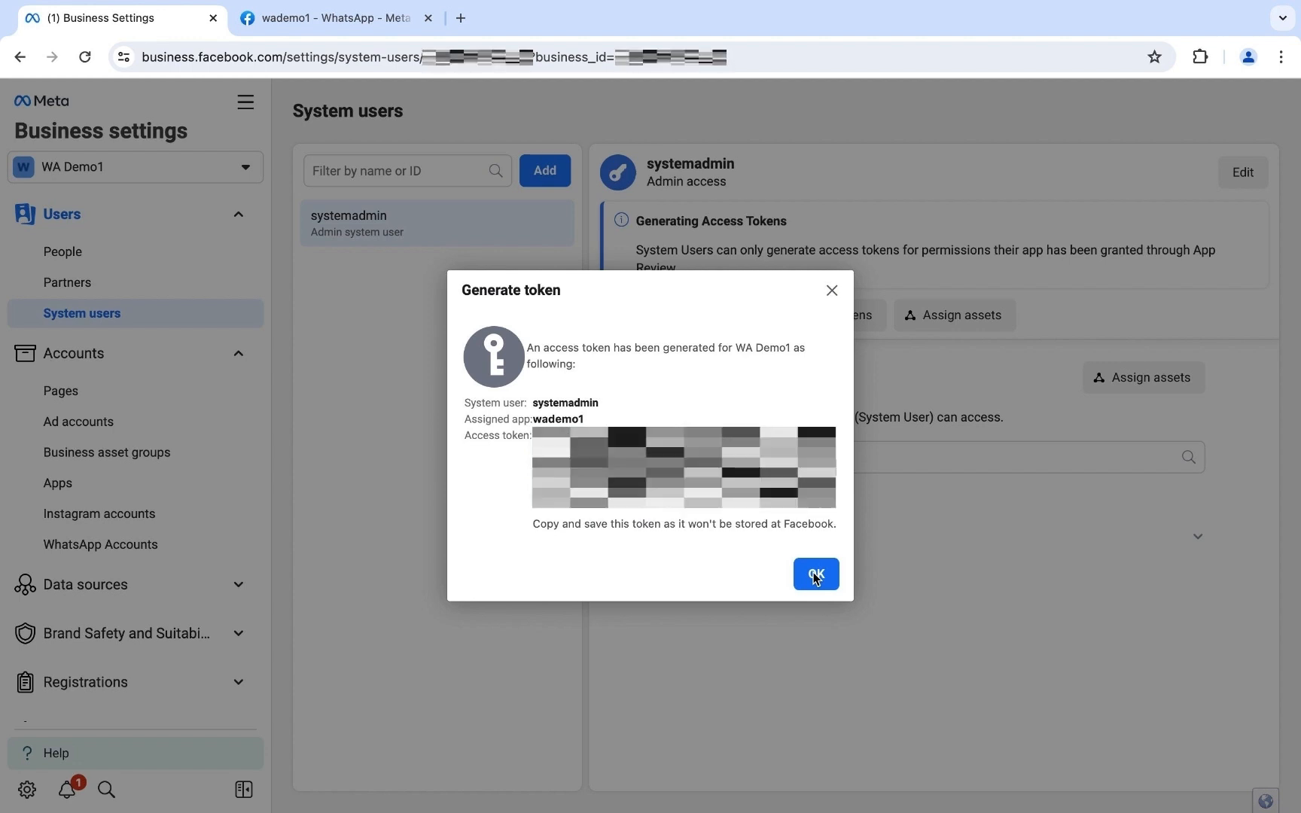
click(815, 576)
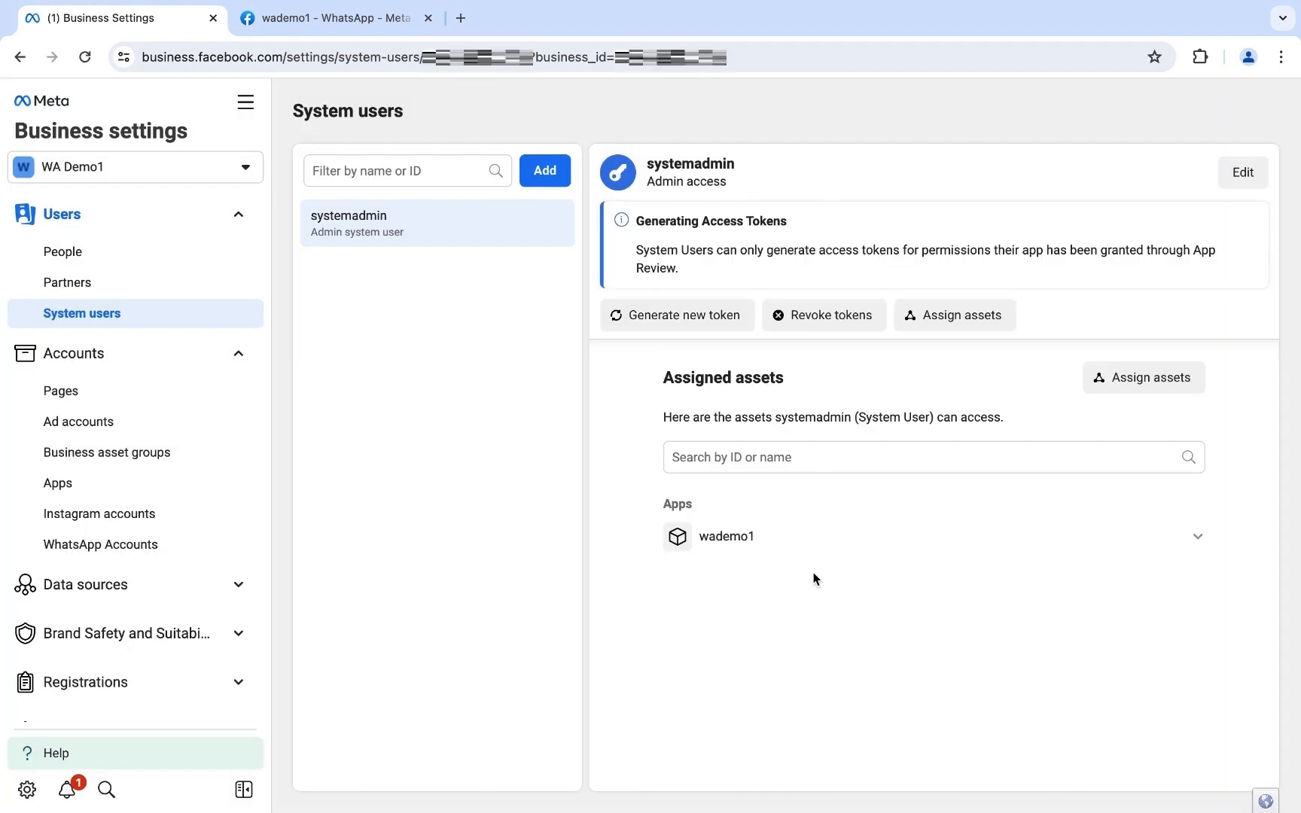